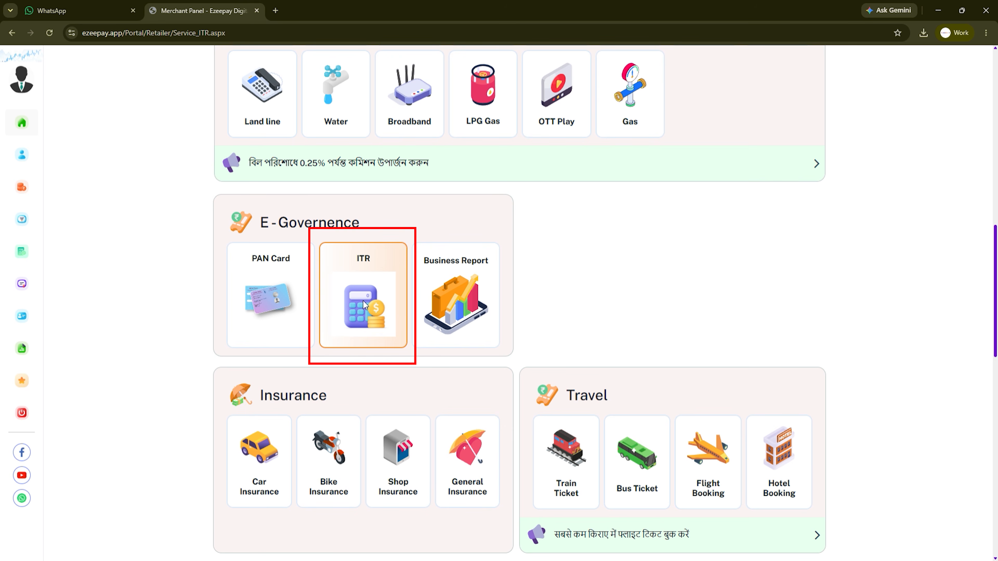
Step: Open the ITR service under E-Governance and scroll down to the taxation form link
{"action": "left_click", "coordinate": [364, 301]}
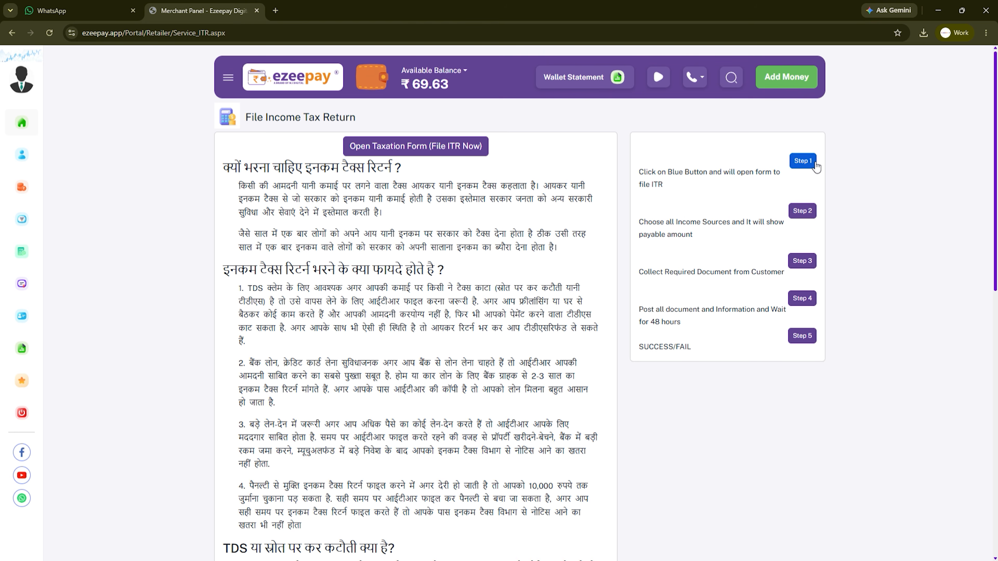
{"action": "scroll", "coordinate": [739, 219], "scroll_direction": "down", "scroll_amount": 12}
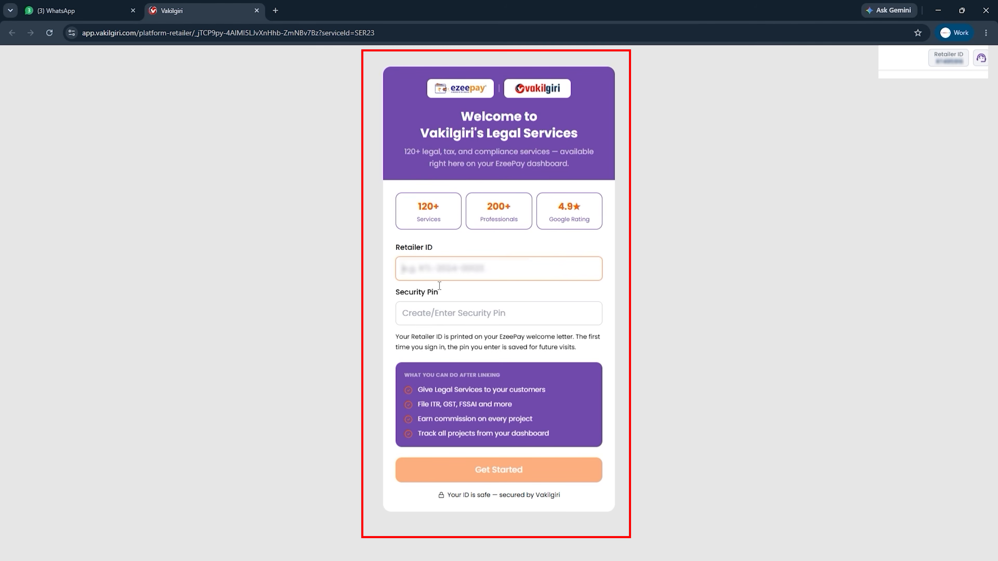
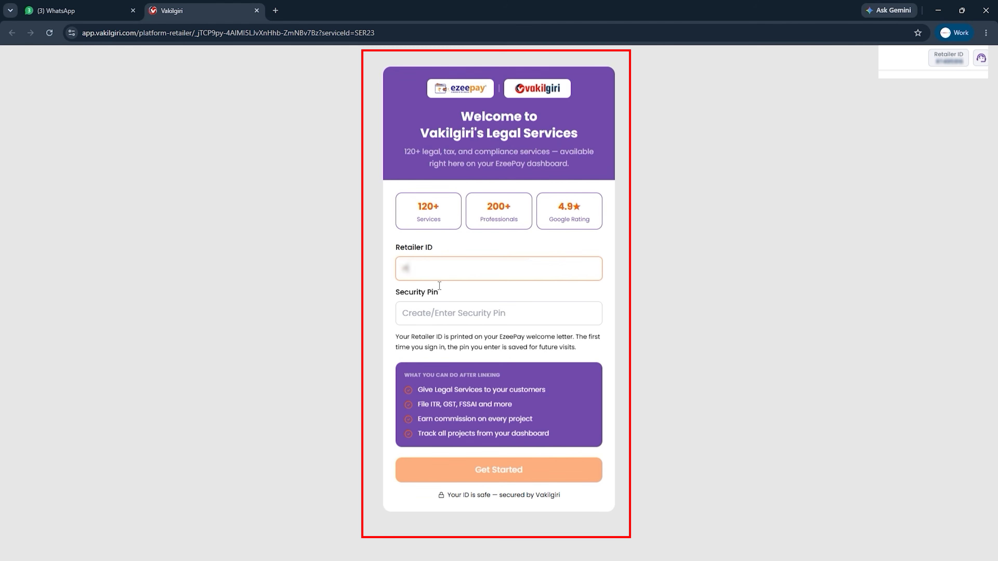
Step: Sign in to Vakilgiri with the retailer ID and security pin via Get Started
{"action": "left_click_drag", "start_coordinate": [402, 270], "coordinate": [409, 272]}
{"action": "left_click", "coordinate": [420, 314]}
{"action": "type", "text": "••"}
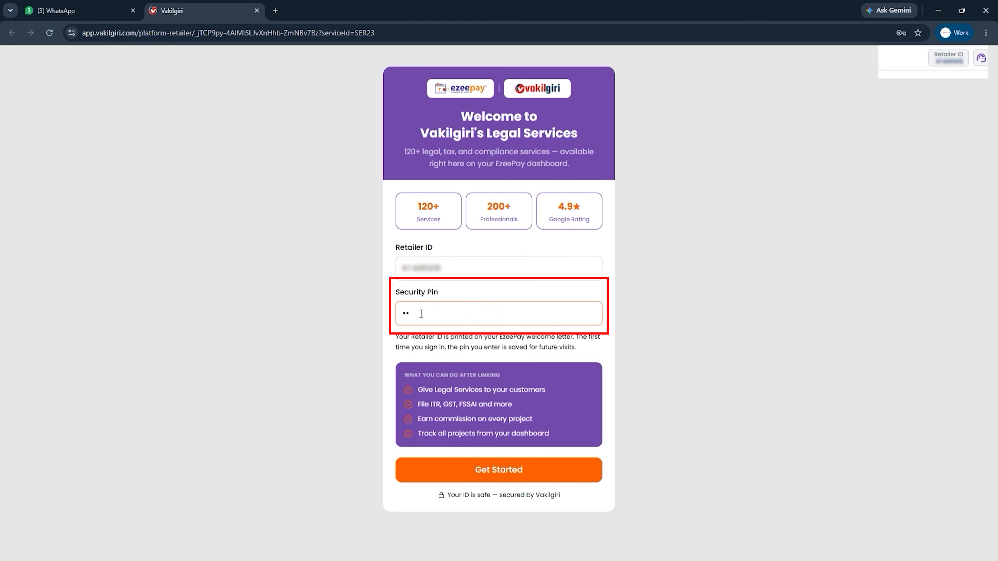
{"action": "type", "text": "••"}
{"action": "left_click", "coordinate": [527, 476]}
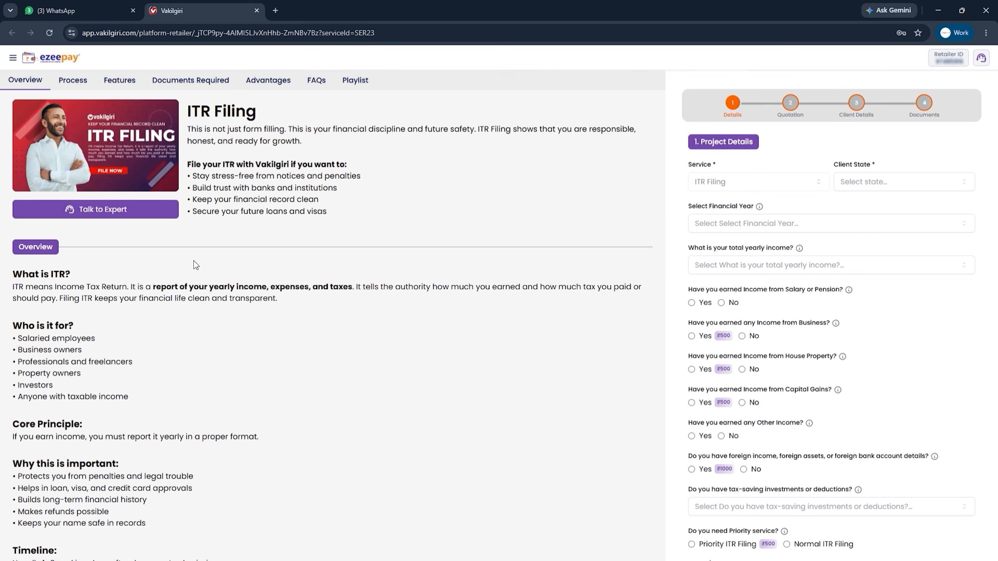
{"action": "scroll", "coordinate": [123, 339], "scroll_direction": "down", "scroll_amount": 8}
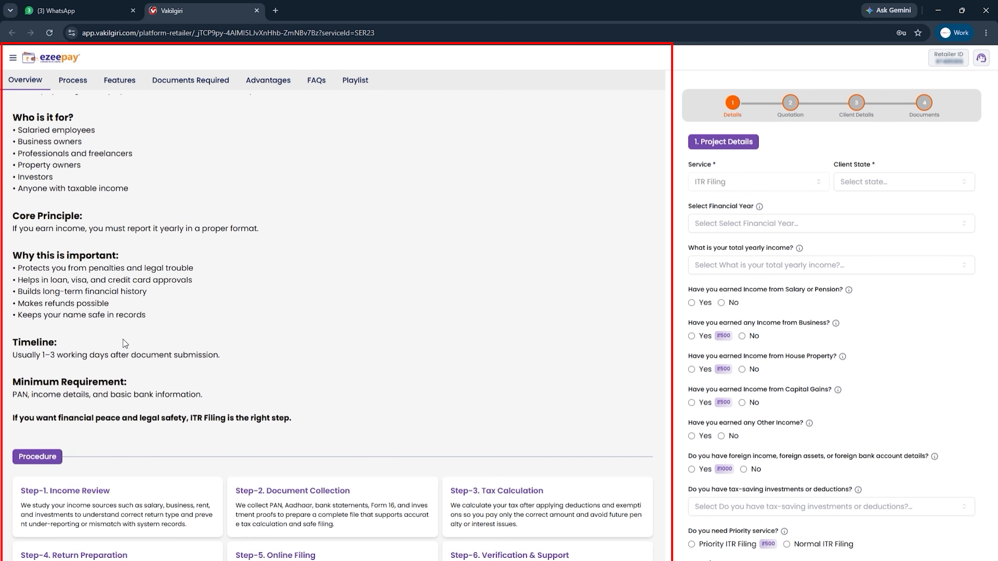
{"action": "scroll", "coordinate": [219, 360], "scroll_direction": "down", "scroll_amount": 20}
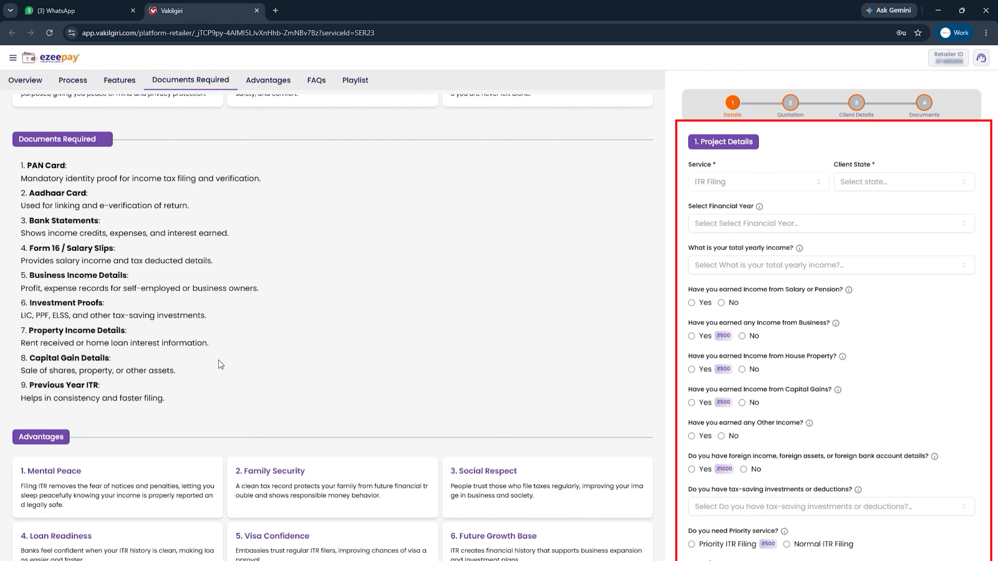
{"action": "scroll", "coordinate": [221, 362], "scroll_direction": "down", "scroll_amount": 3}
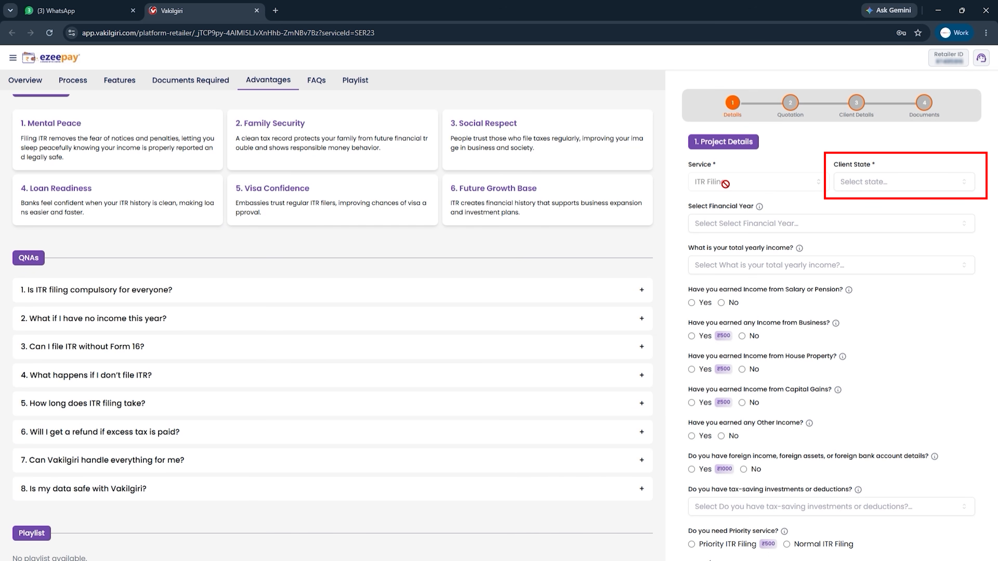
Step: Choose Delhi as the client state
{"action": "left_click", "coordinate": [889, 181]}
{"action": "scroll", "coordinate": [855, 275], "scroll_direction": "down", "scroll_amount": 3}
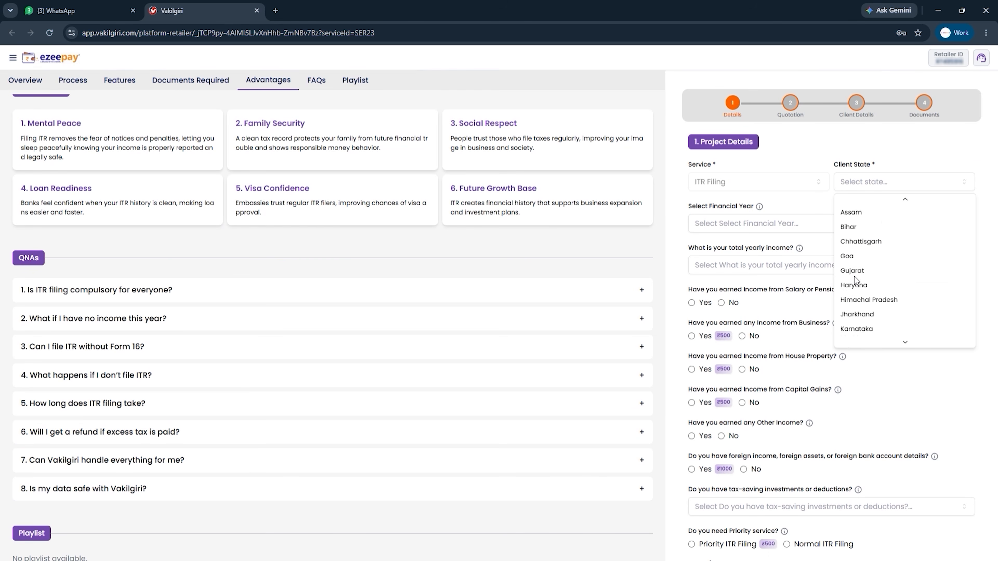
{"action": "scroll", "coordinate": [855, 276], "scroll_direction": "down", "scroll_amount": 10}
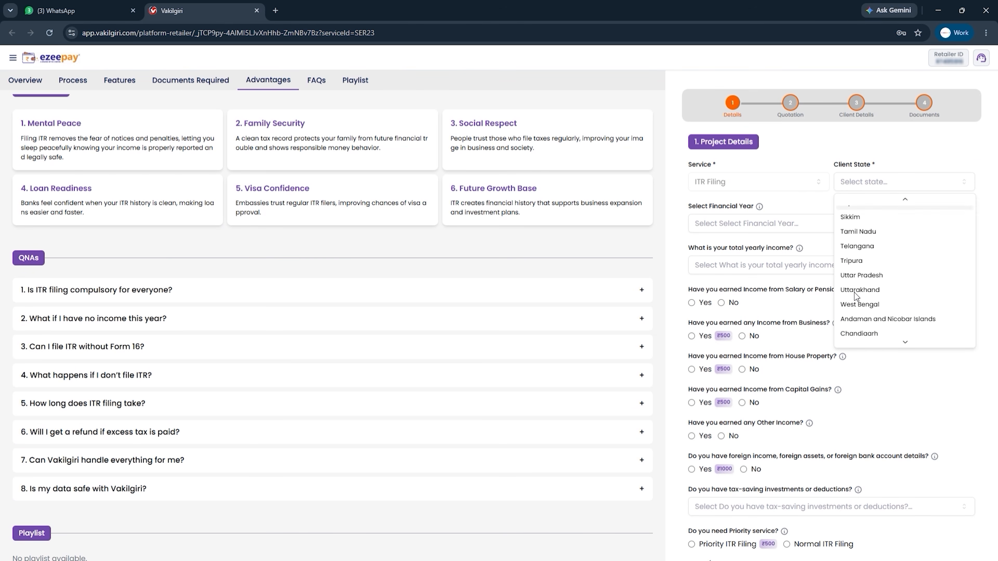
{"action": "left_click", "coordinate": [847, 268]}
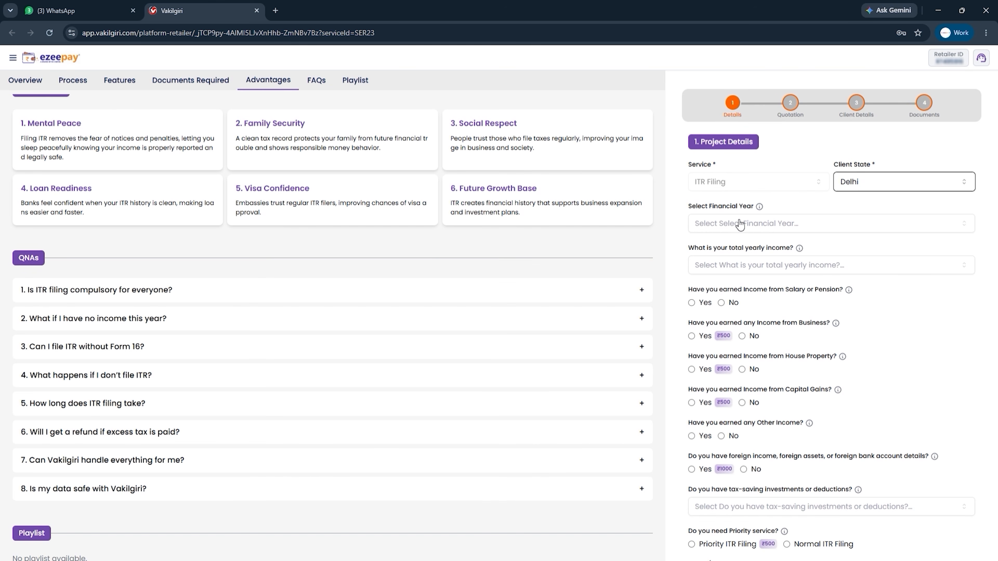
Step: Pick FY 2025-26 as the financial year and 'Up to ₹12 lakhs' as yearly income
{"action": "left_click", "coordinate": [739, 223]}
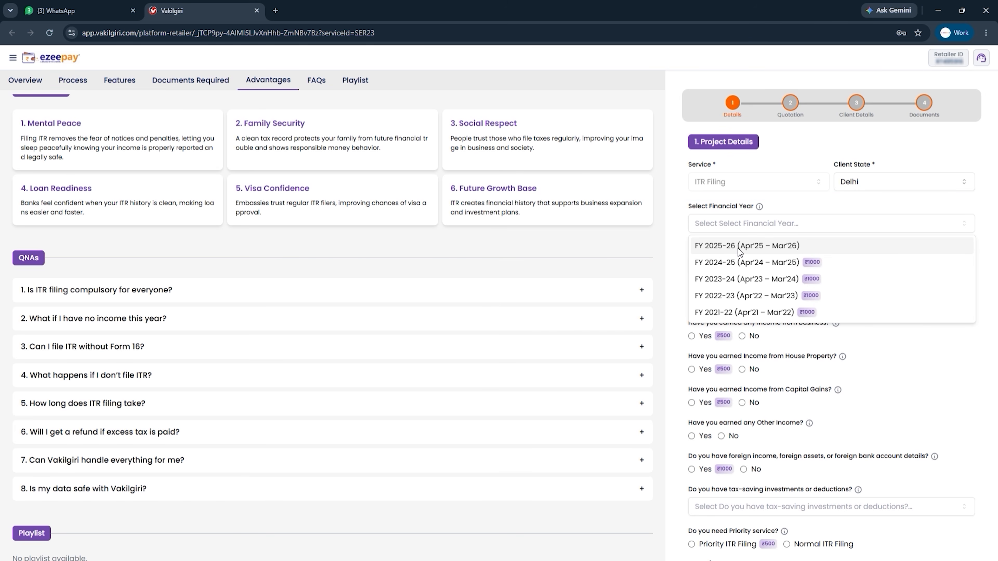
{"action": "left_click", "coordinate": [739, 246]}
{"action": "left_click", "coordinate": [734, 265]}
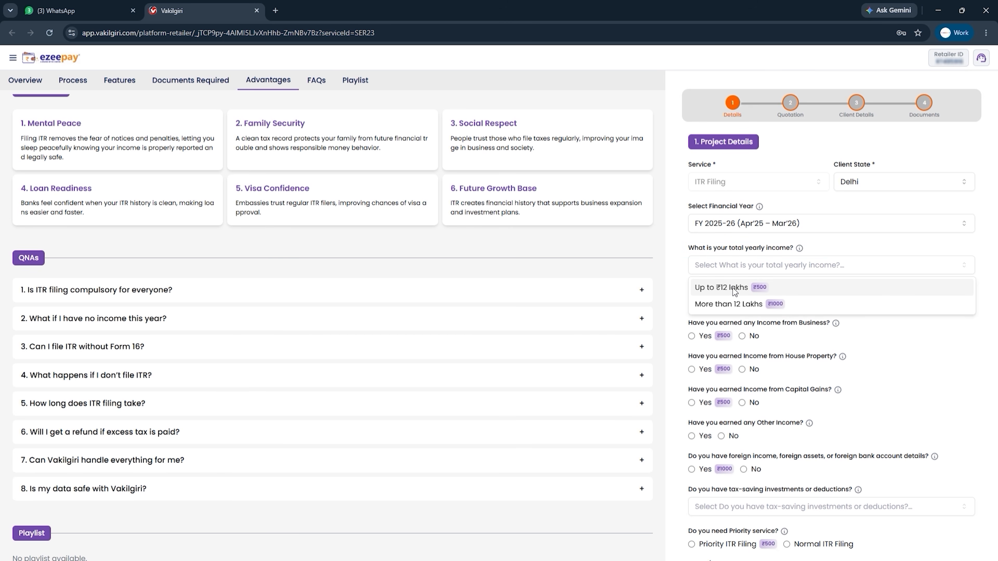
{"action": "left_click", "coordinate": [734, 288]}
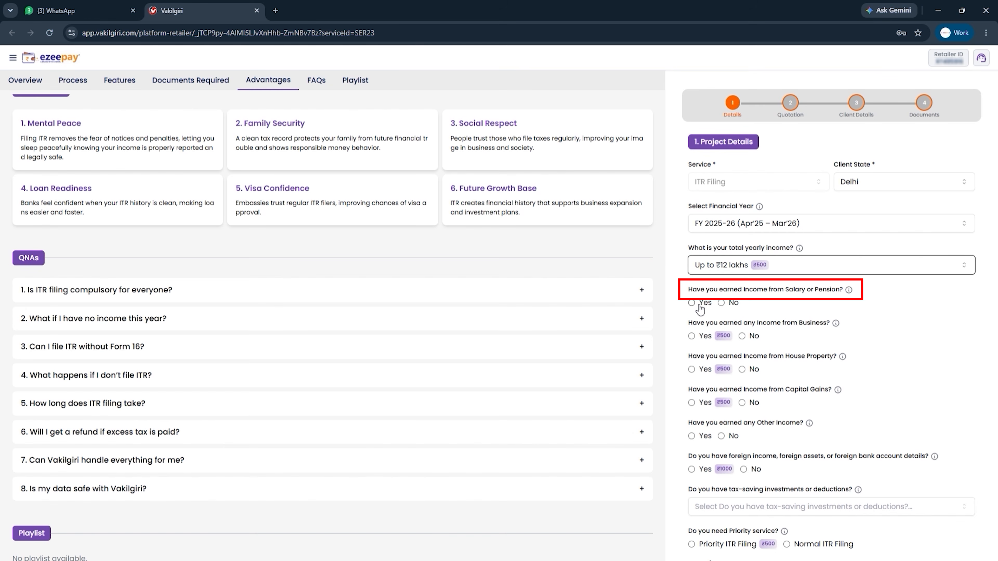
Step: Answer Yes to salary/pension income and No to business, house property and capital gains
{"action": "left_click", "coordinate": [699, 306]}
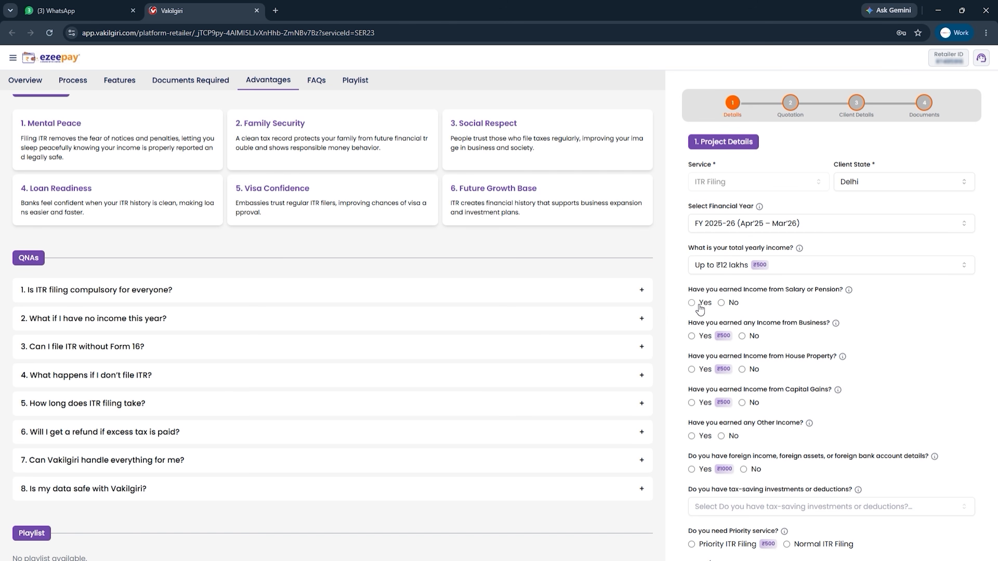
{"action": "left_click", "coordinate": [699, 309]}
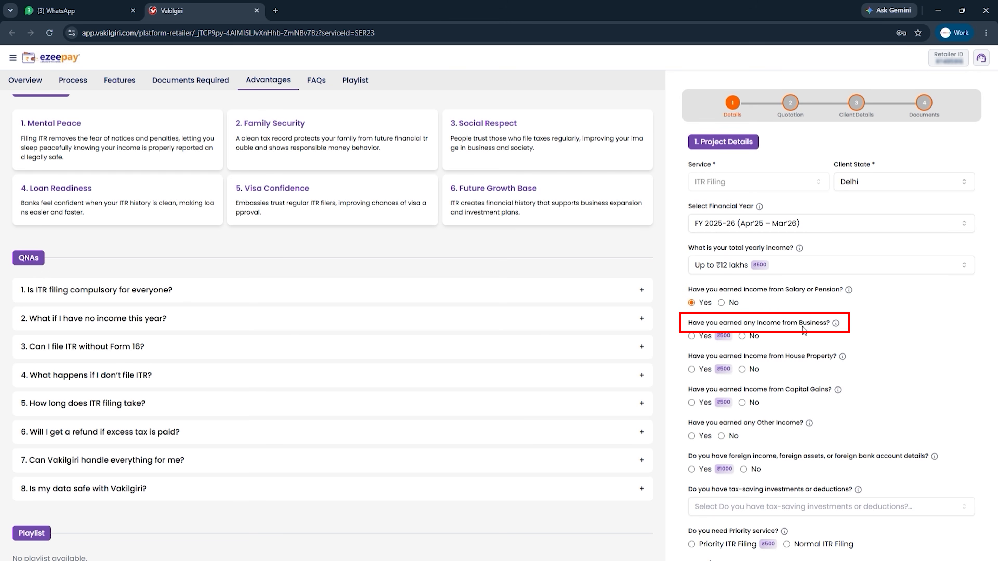
{"action": "left_click", "coordinate": [742, 336]}
{"action": "scroll", "coordinate": [705, 315], "scroll_direction": "down", "scroll_amount": 1}
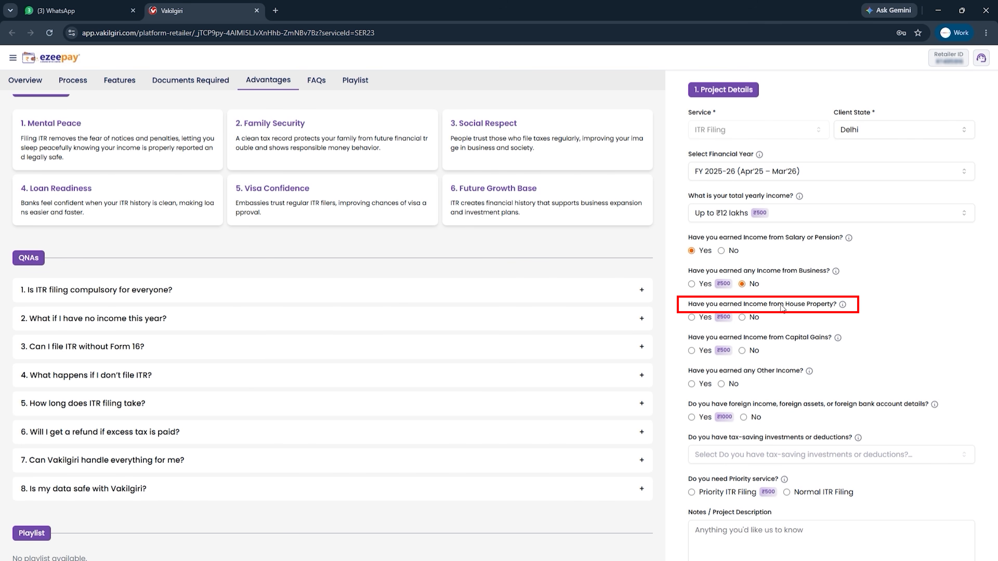
{"action": "left_click", "coordinate": [750, 319]}
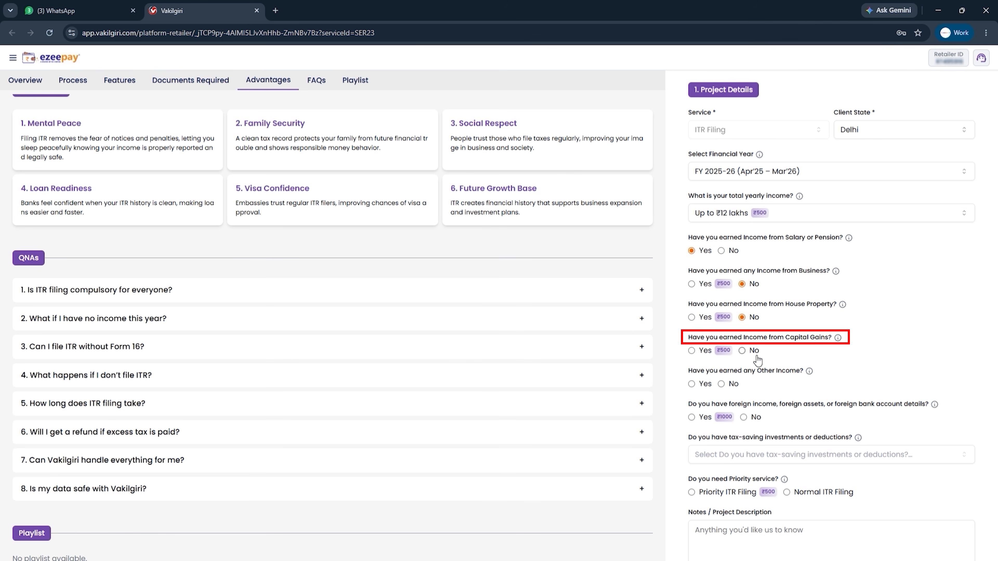
{"action": "left_click", "coordinate": [742, 351]}
{"action": "scroll", "coordinate": [746, 356], "scroll_direction": "down", "scroll_amount": 2}
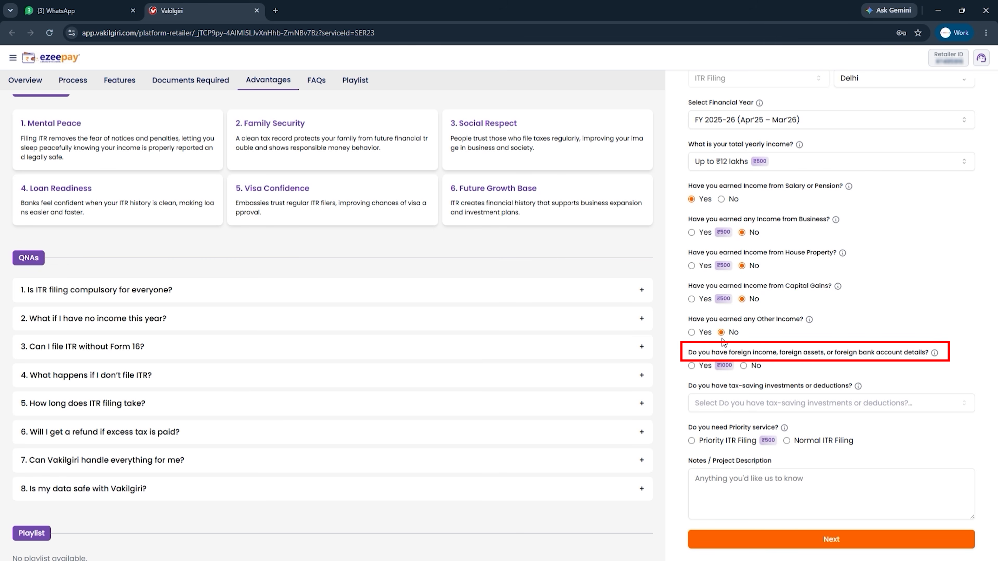
Step: Answer No to foreign income and mark tax-saving investments as 'No details available'
{"action": "left_click", "coordinate": [743, 366]}
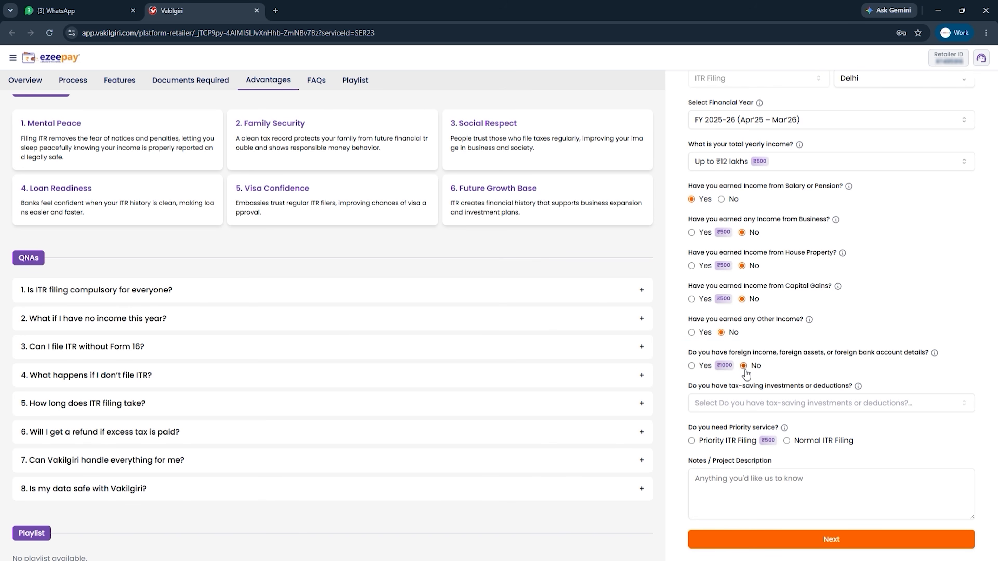
{"action": "left_click", "coordinate": [744, 405]}
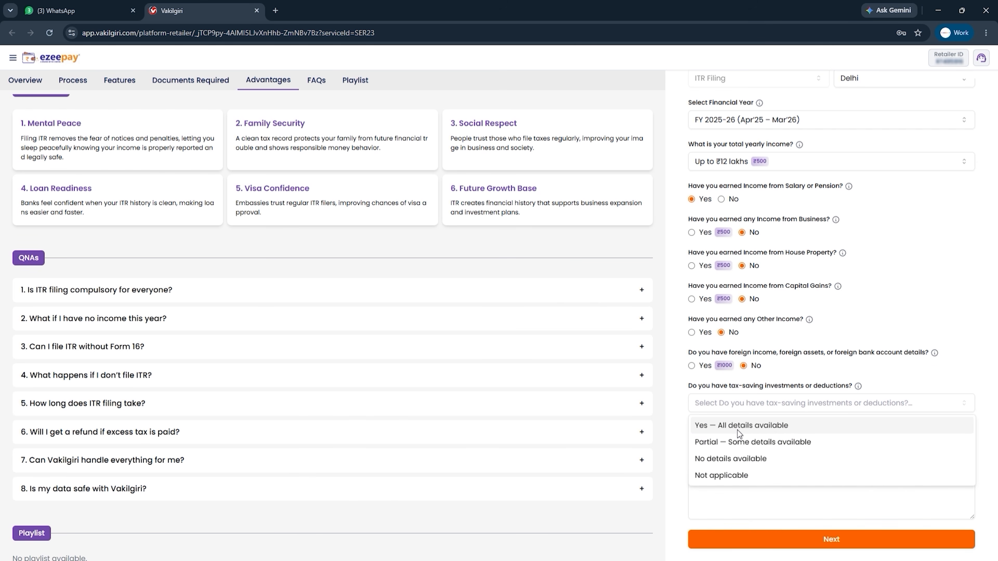
{"action": "left_click", "coordinate": [735, 460]}
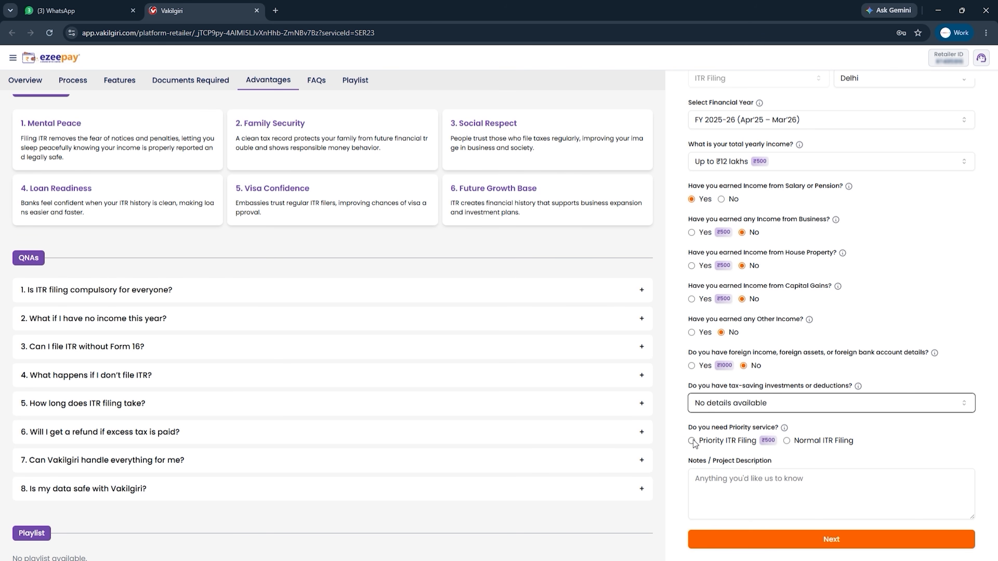
Step: Choose Normal ITR Filing over priority service and proceed to the ₹590.00 quotation
{"action": "left_click", "coordinate": [692, 441]}
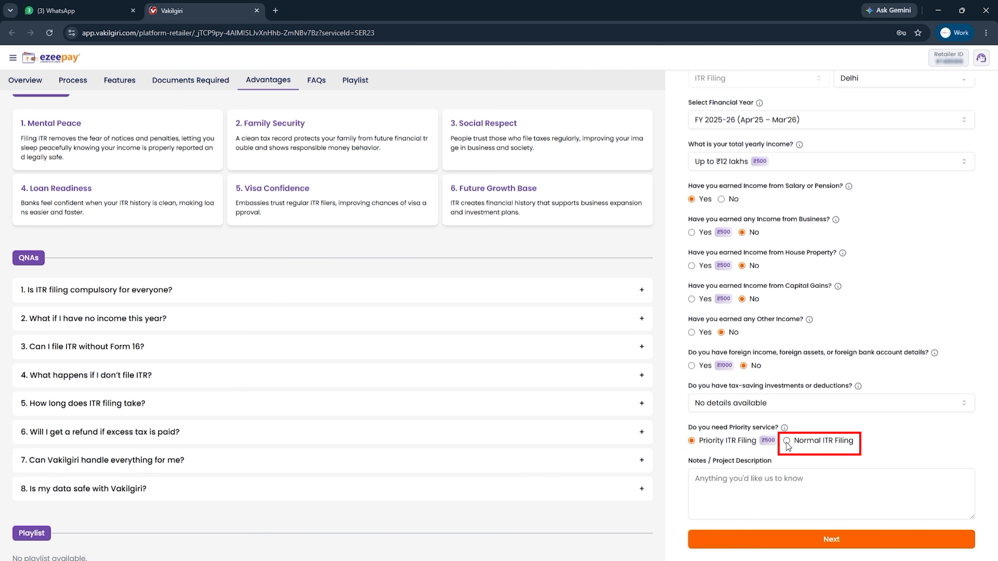
{"action": "left_click", "coordinate": [787, 442]}
{"action": "left_click", "coordinate": [733, 490]}
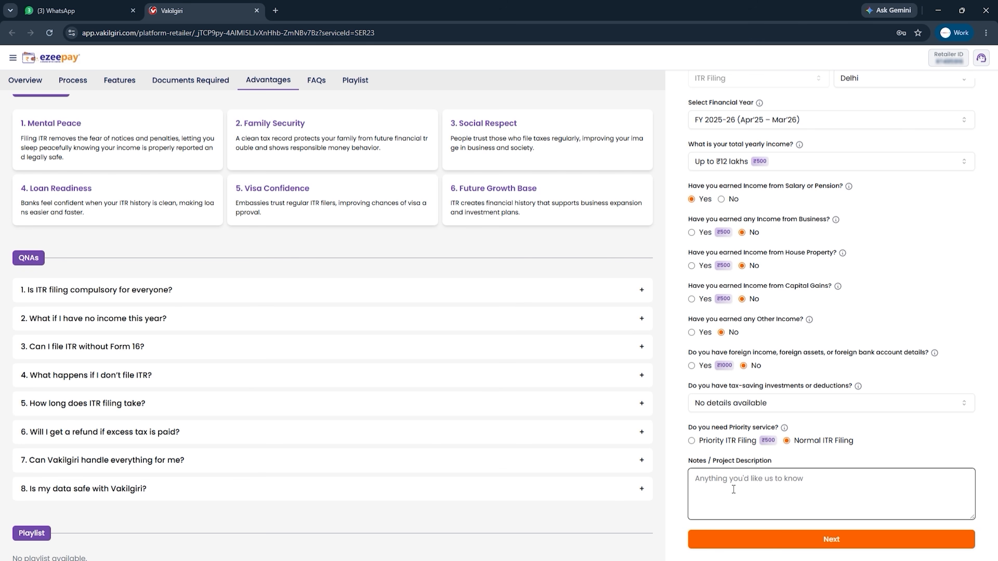
{"action": "left_click", "coordinate": [824, 538]}
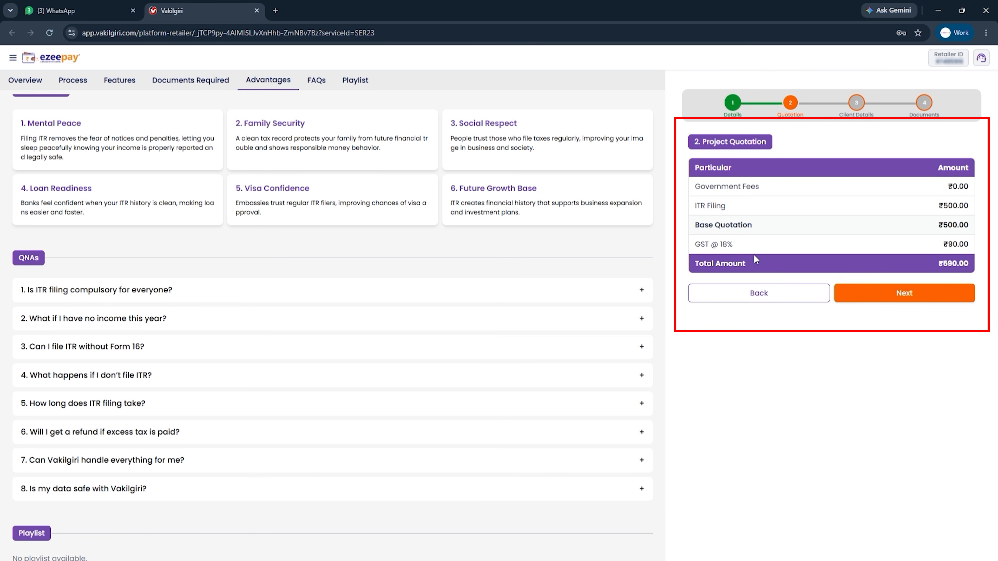
Step: Accept the ₹590.00 quotation and continue to the Client Details step
{"action": "left_click", "coordinate": [889, 295]}
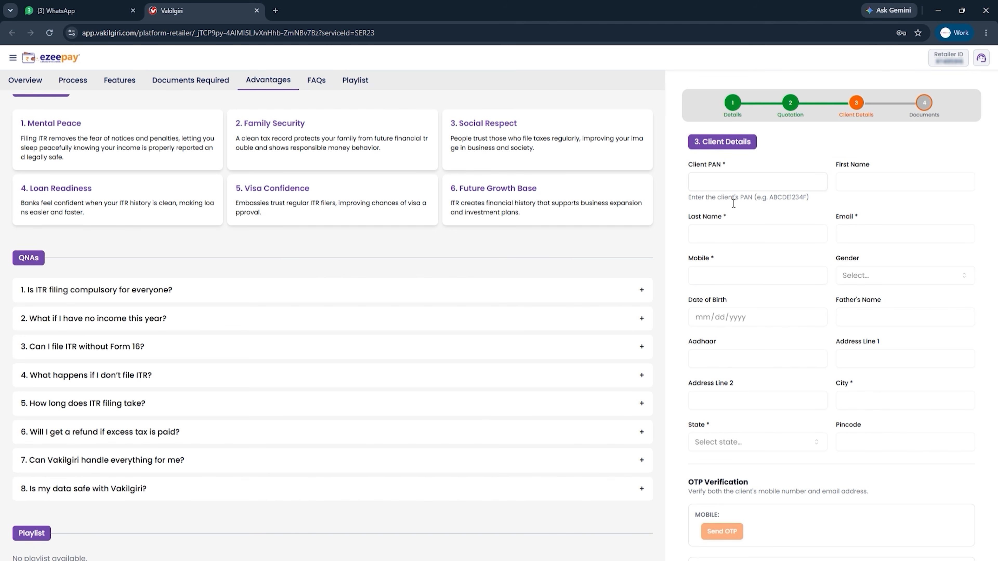
Step: Paste the client's PAN and verify it against the PAN database
{"action": "scroll", "coordinate": [802, 329], "scroll_direction": "down", "scroll_amount": 3}
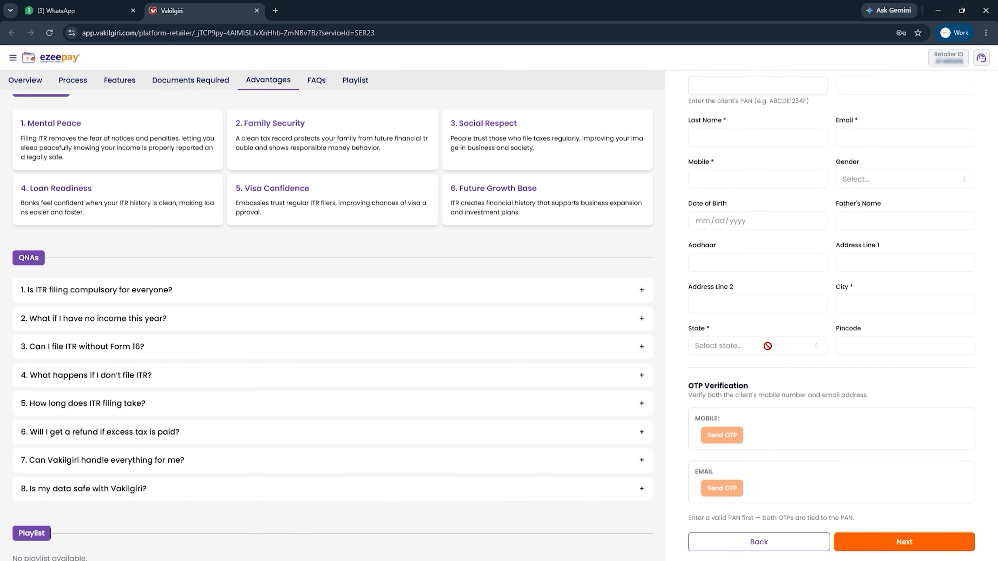
{"action": "scroll", "coordinate": [768, 345], "scroll_direction": "up", "scroll_amount": 3}
{"action": "left_click", "coordinate": [764, 185]}
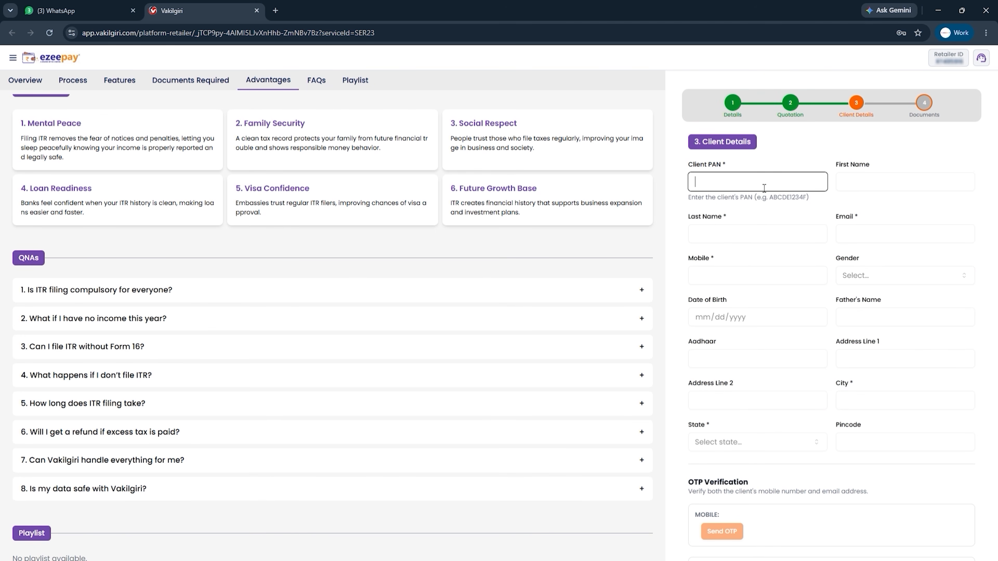
{"action": "key", "text": "ctrl+v"}
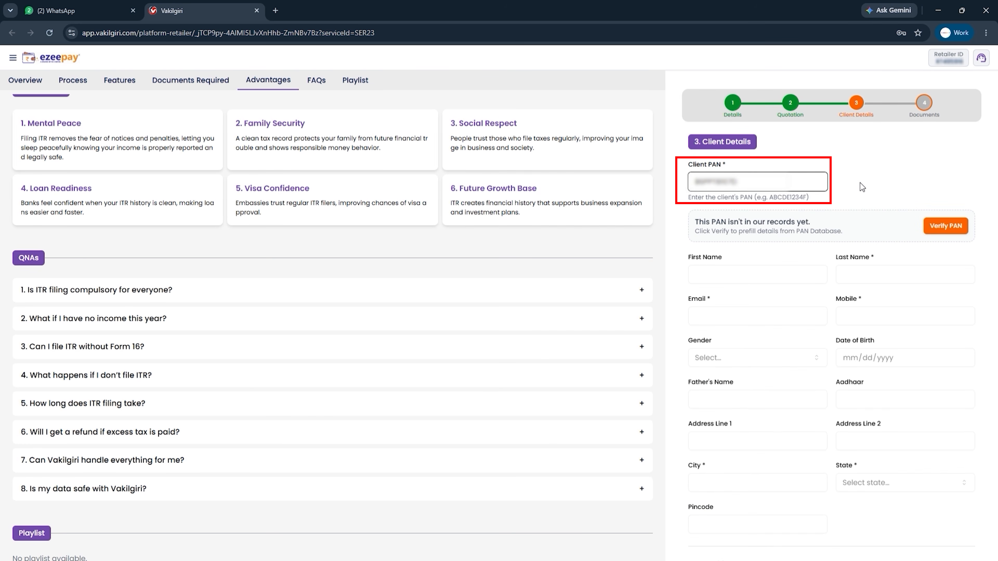
{"action": "left_click", "coordinate": [735, 281]}
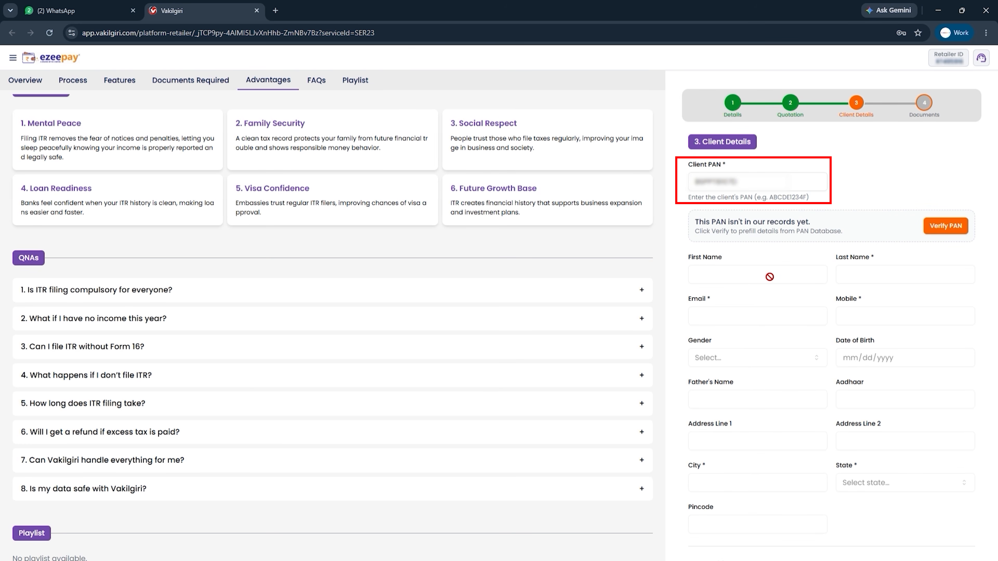
{"action": "left_click", "coordinate": [940, 231]}
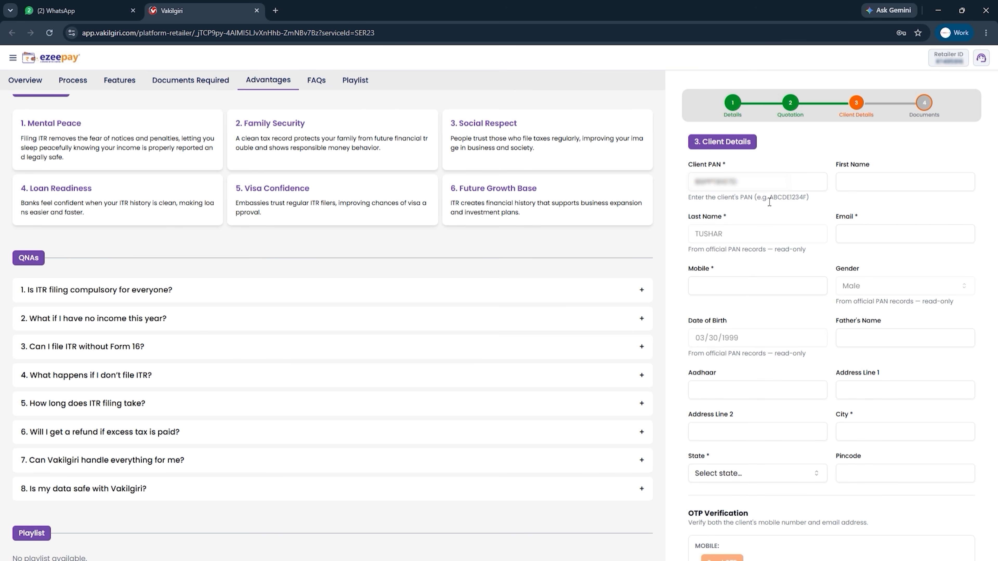
Step: Enter the client's first name, e-mail address and mobile number, correcting the last digit
{"action": "left_click", "coordinate": [866, 190]}
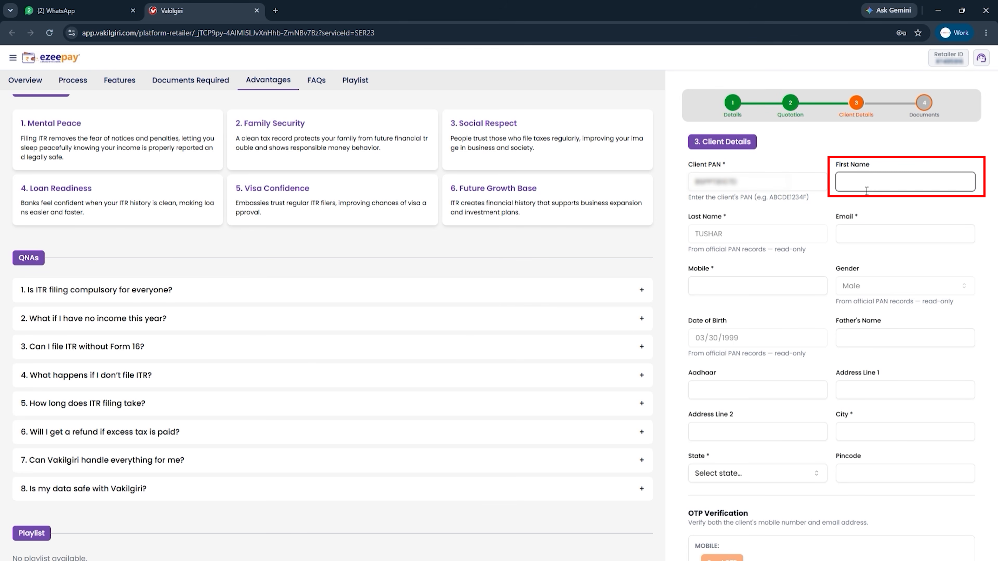
{"action": "type", "text": "Tushar"}
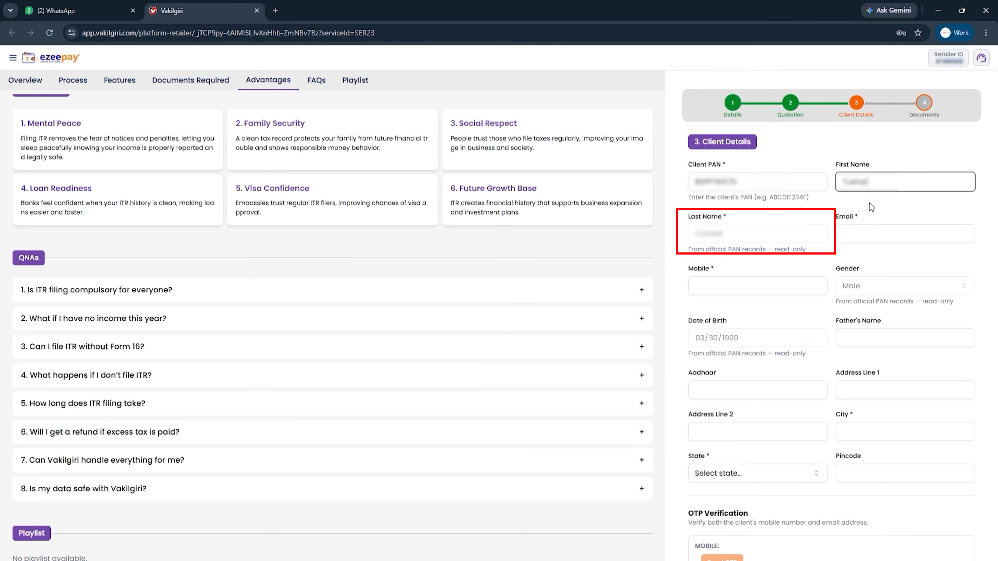
{"action": "left_click", "coordinate": [868, 241]}
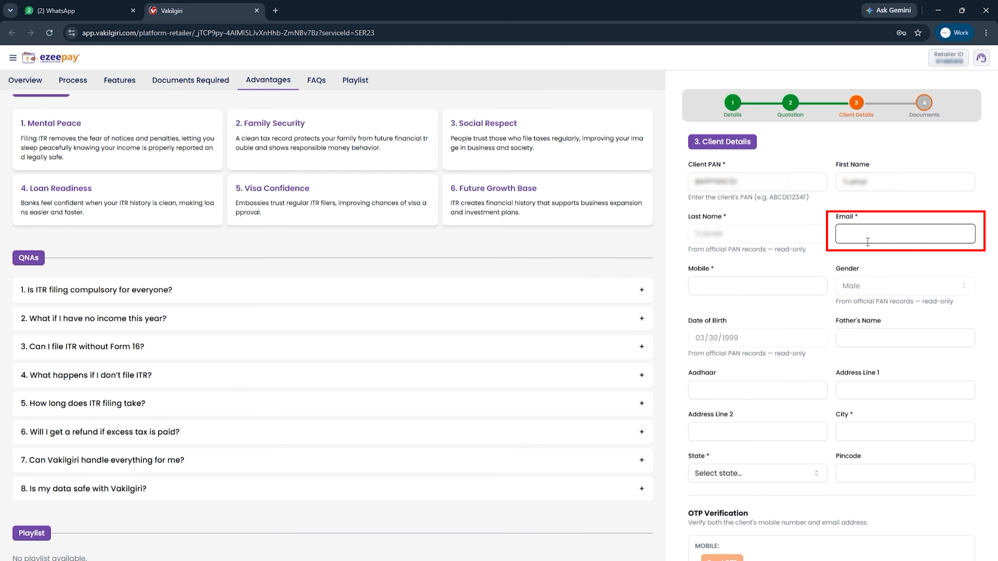
{"action": "type", "text": "[blurred email address]"}
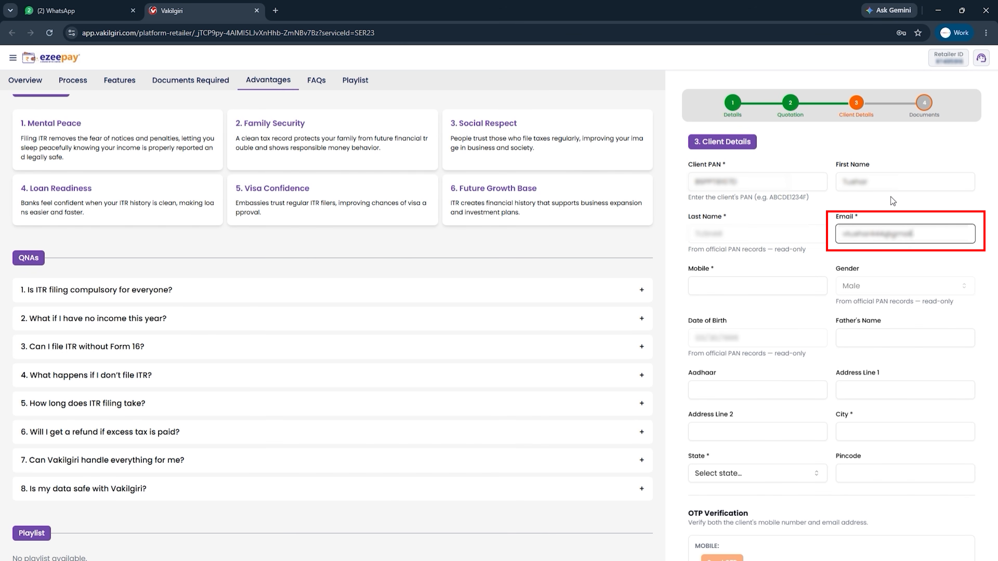
{"action": "left_click", "coordinate": [769, 294]}
{"action": "type", "text": "[blurred mobile number]"}
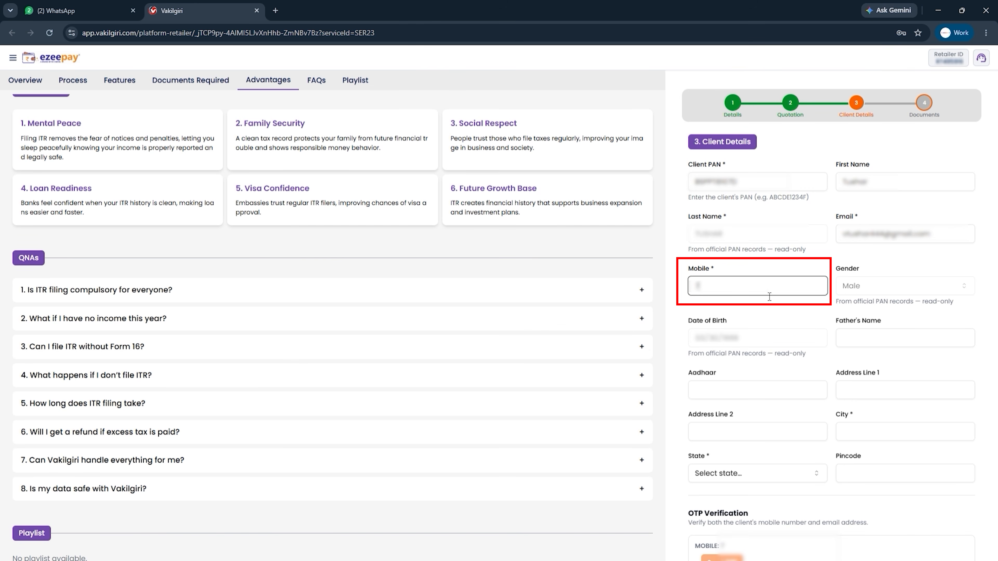
{"action": "type", "text": "[blurred digits][blurred digits][blurred digit]"}
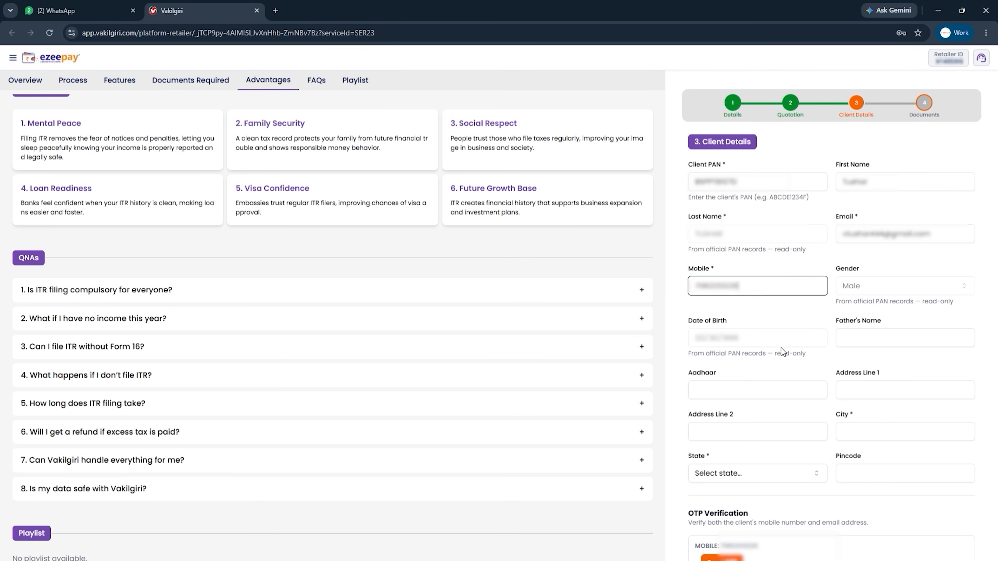
{"action": "key", "text": "BackSpace"}
{"action": "type", "text": "3"}
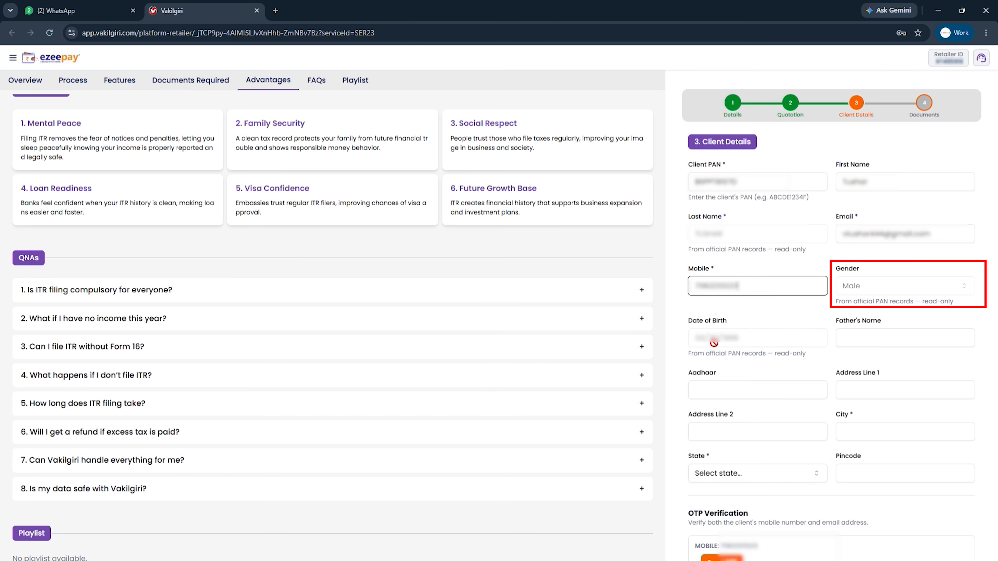
Step: Fill in the father's name and the client's Aadhaar number
{"action": "left_click", "coordinate": [885, 345]}
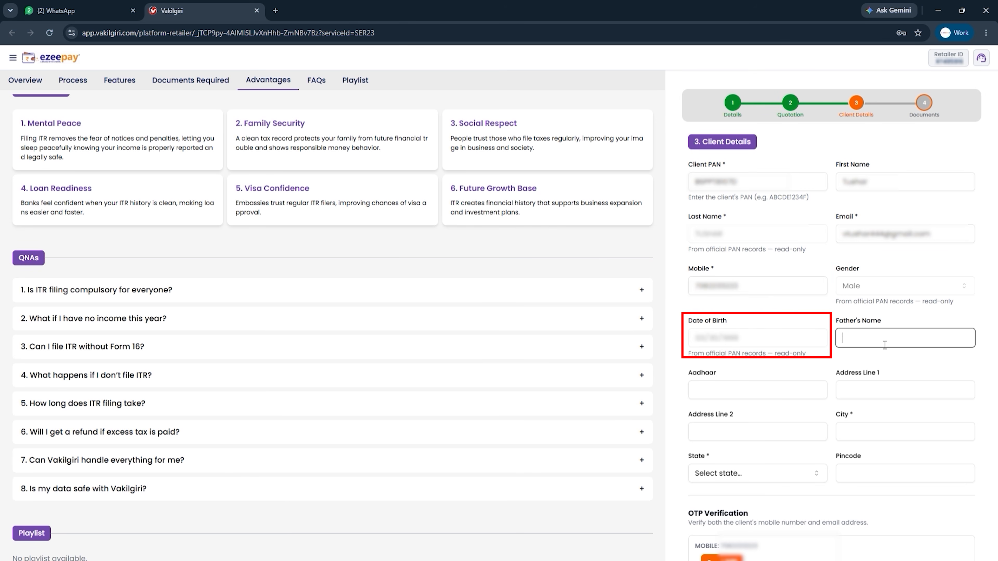
{"action": "type", "text": "manish"}
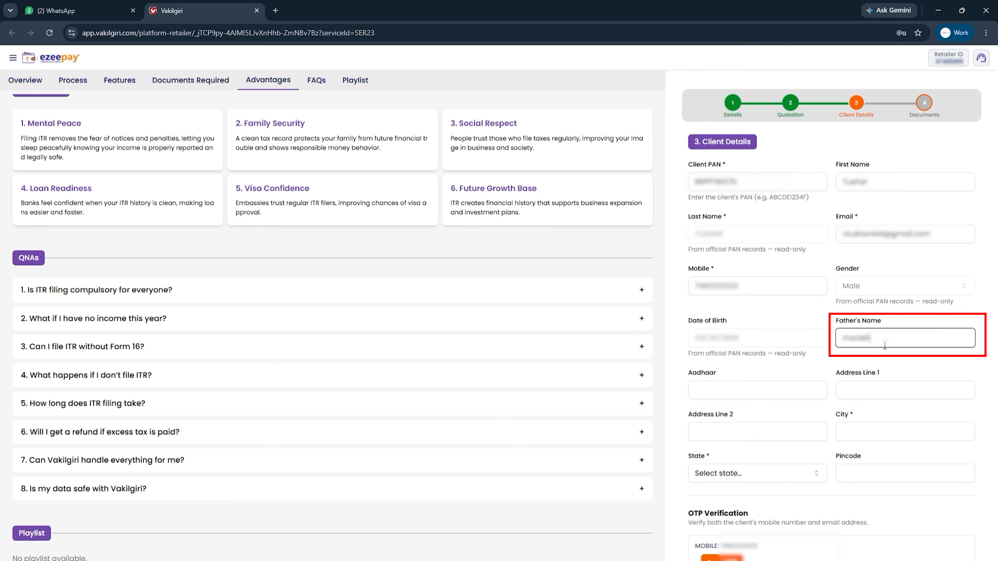
{"action": "left_click", "coordinate": [781, 399]}
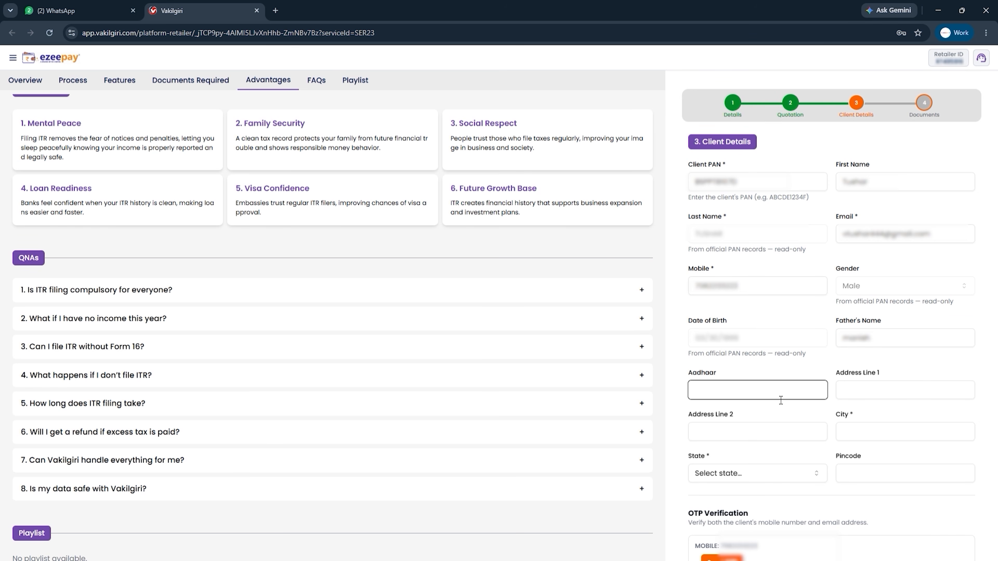
{"action": "type", "text": "•••••"}
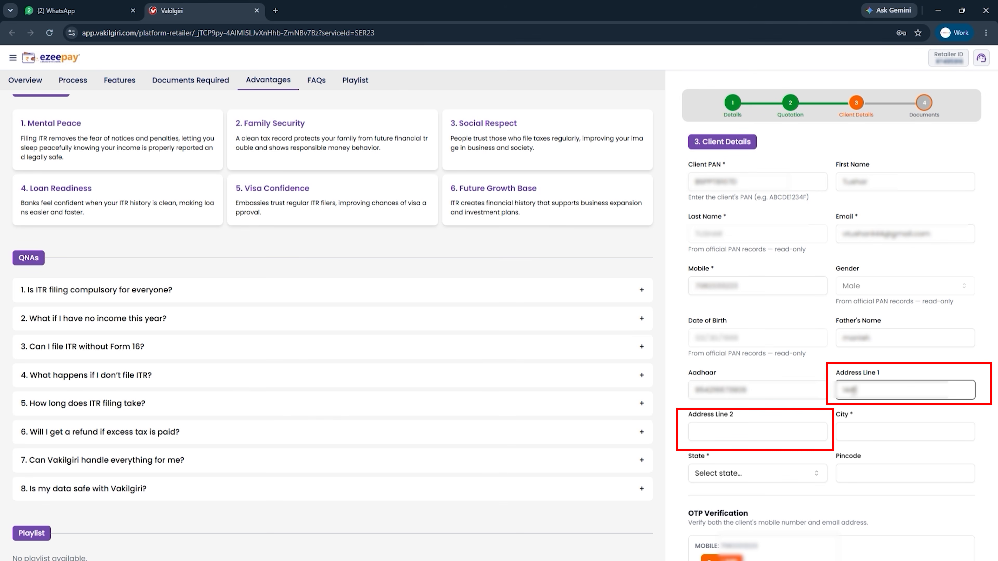
{"action": "type", "text": "••"}
Step: Enter the address line and city, choose Haryana as state, and enter the pincode
{"action": "left_click", "coordinate": [780, 438]}
{"action": "type", "text": "indira colony"}
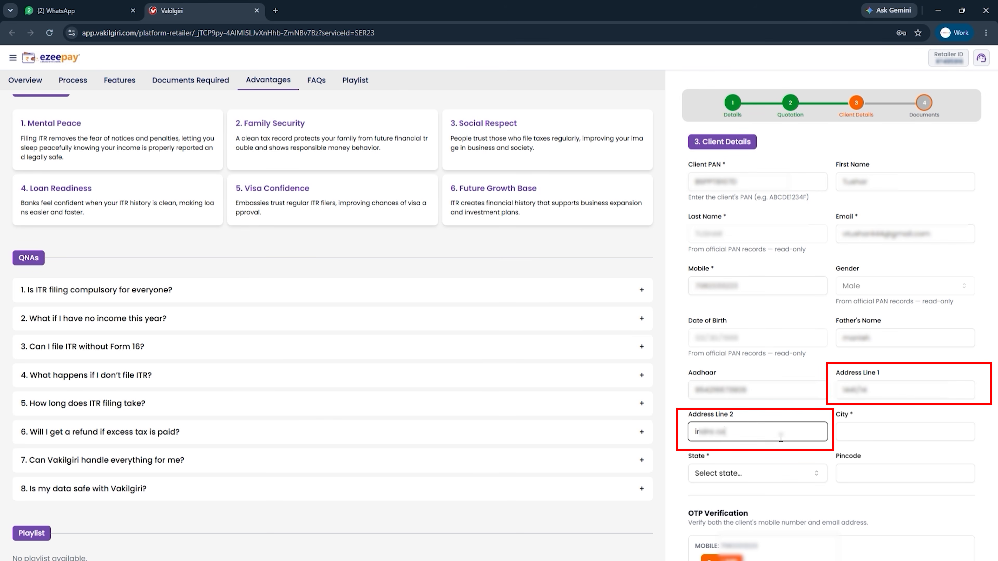
{"action": "type", "text": " hanu"}
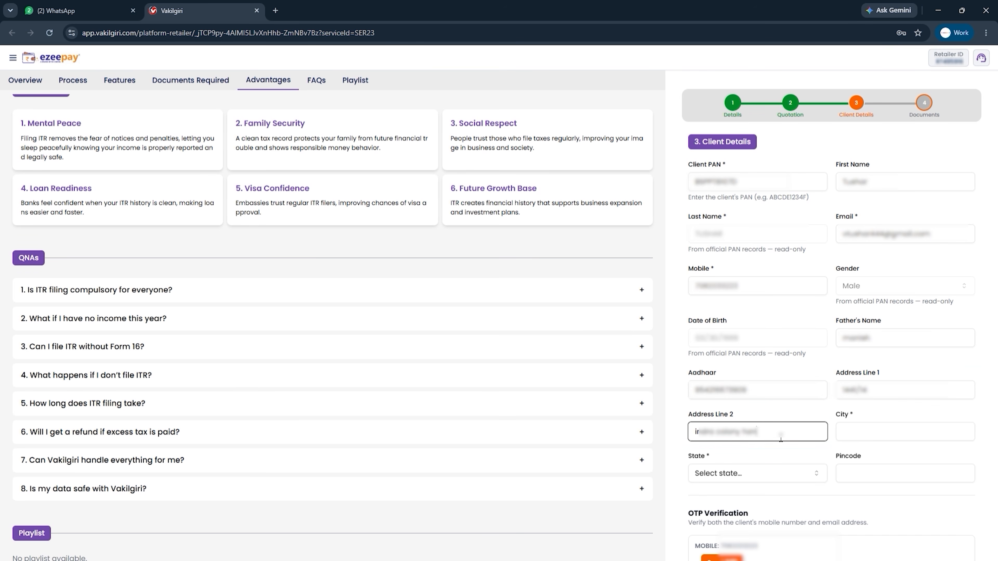
{"action": "key", "text": "Tab"}
{"action": "type", "text": "h••••"}
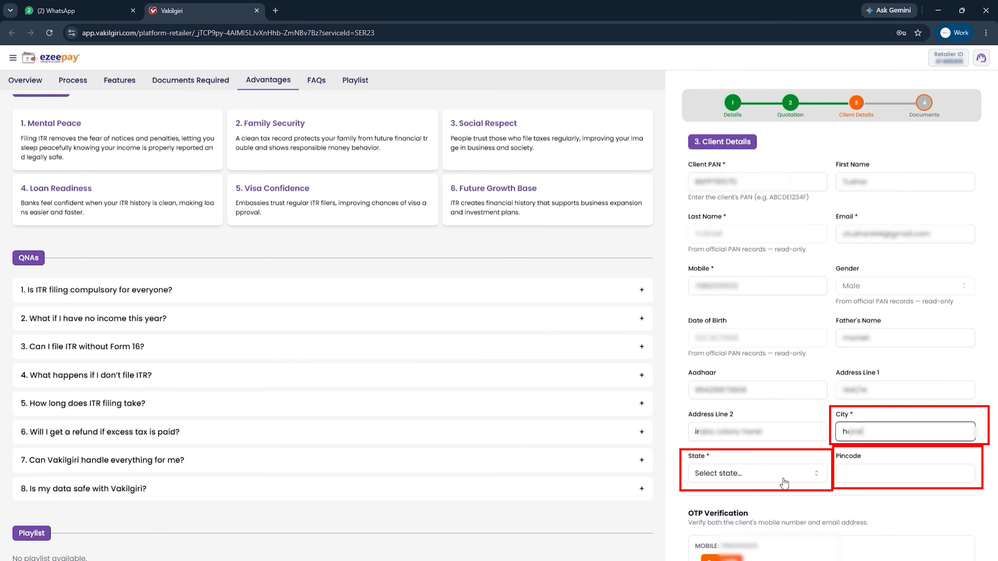
{"action": "left_click", "coordinate": [782, 476]}
{"action": "scroll", "coordinate": [749, 427], "scroll_direction": "down", "scroll_amount": 6}
{"action": "scroll", "coordinate": [719, 409], "scroll_direction": "up", "scroll_amount": 5}
{"action": "left_click", "coordinate": [721, 391]}
{"action": "left_click", "coordinate": [864, 471]}
{"action": "type", "text": "1125033"}
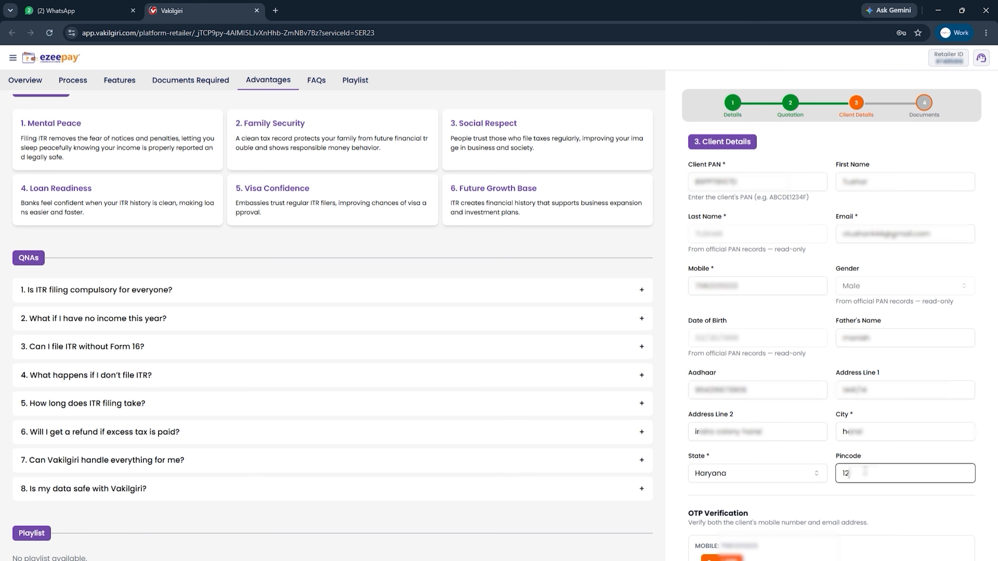
{"action": "scroll", "coordinate": [767, 470], "scroll_direction": "down", "scroll_amount": 2}
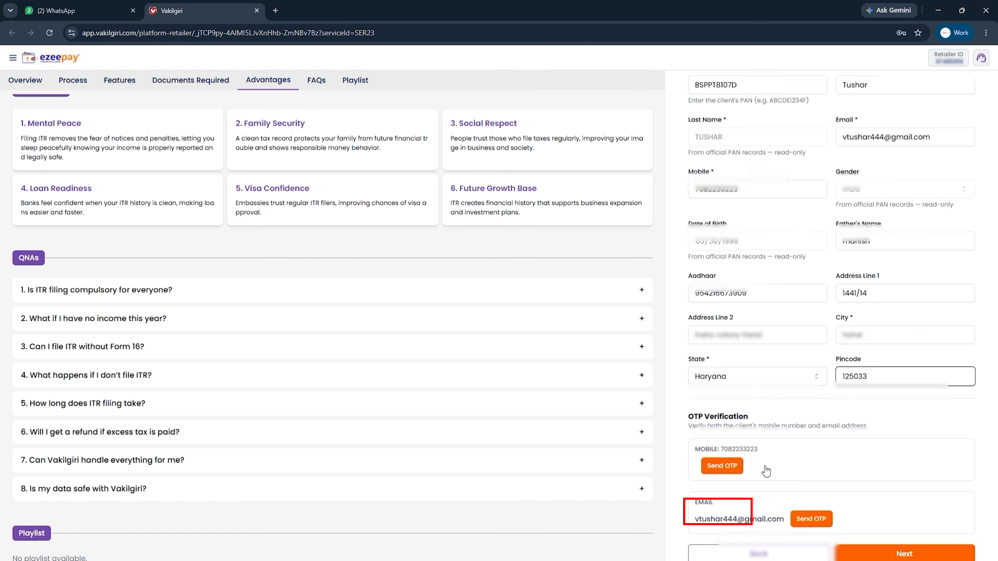
Step: Verify the mobile number with its OTP, then send and verify the email OTP
{"action": "left_click", "coordinate": [733, 460]}
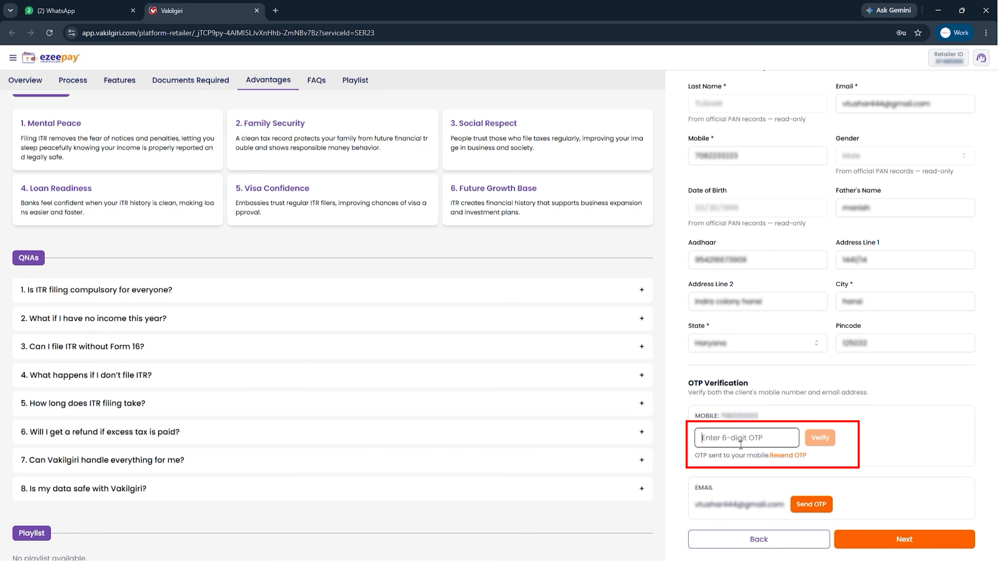
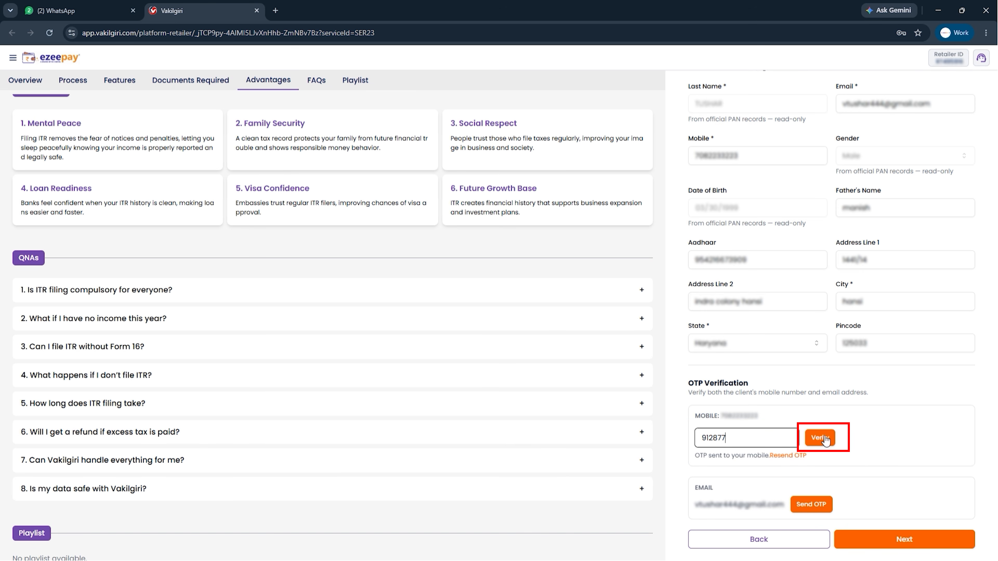
{"action": "left_click", "coordinate": [821, 438]}
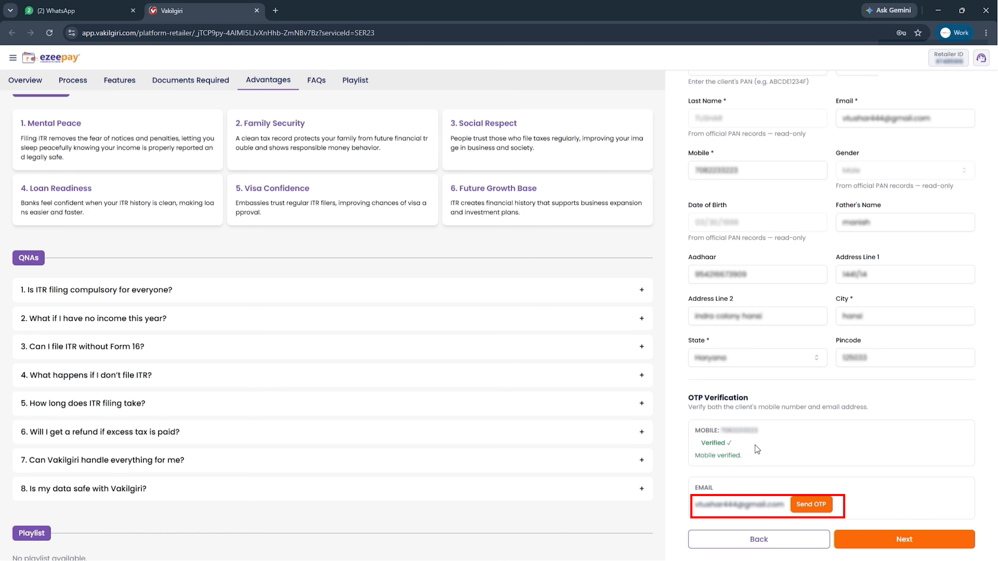
{"action": "left_click", "coordinate": [811, 505]}
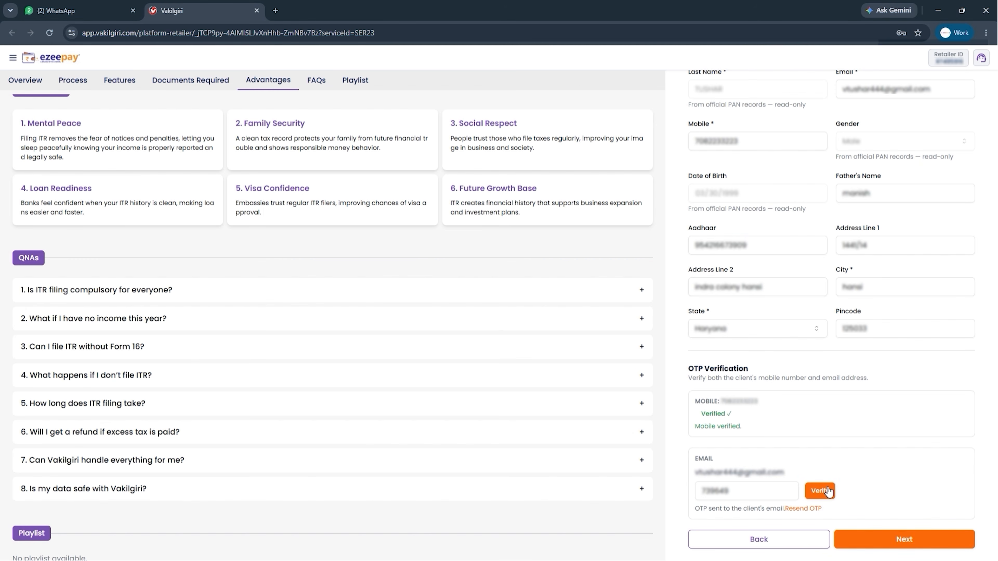
{"action": "left_click", "coordinate": [820, 491]}
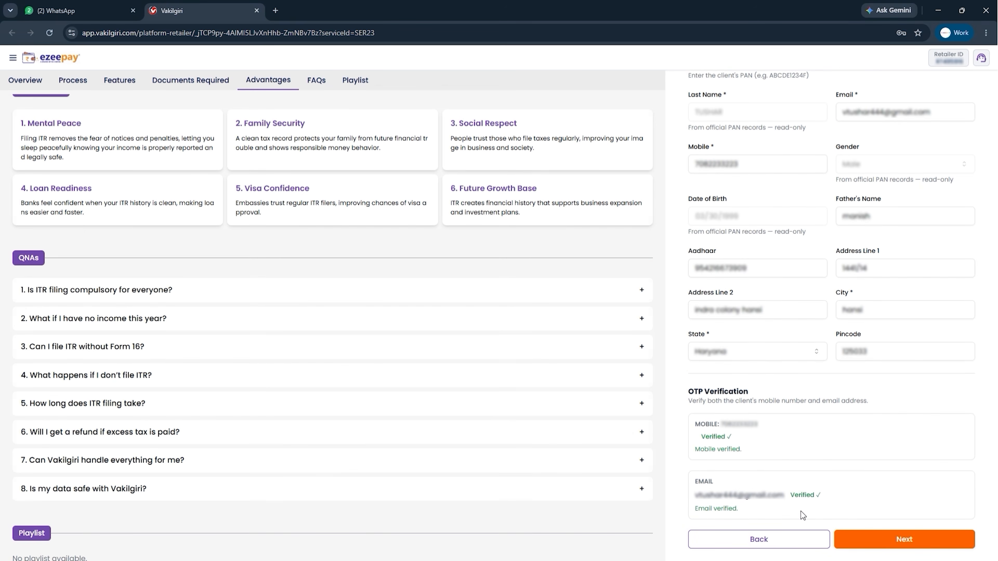
Step: Advance to step 4, Documents, and scroll through the nine-item upload list
{"action": "left_click", "coordinate": [919, 534]}
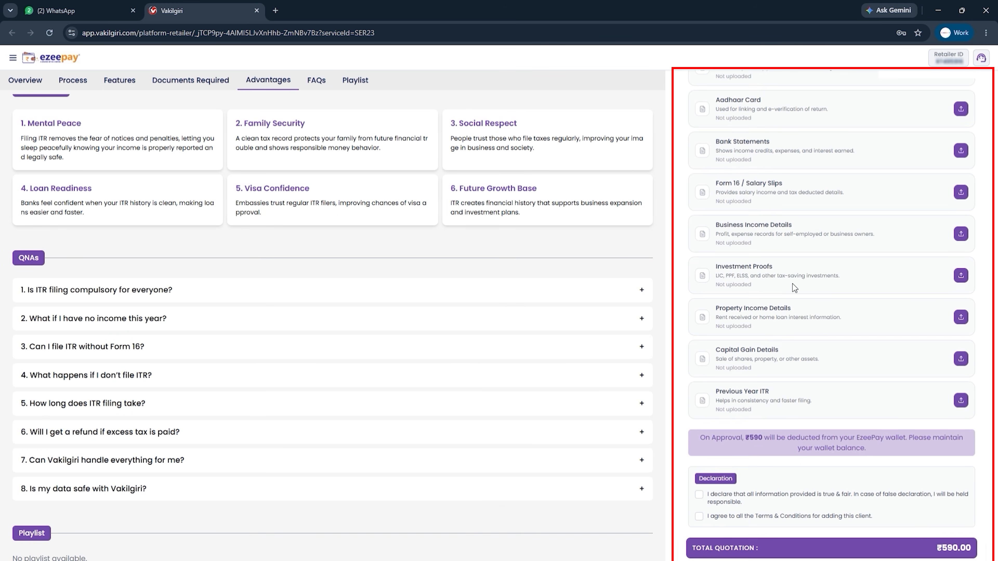
{"action": "scroll", "coordinate": [793, 288], "scroll_direction": "up", "scroll_amount": 3}
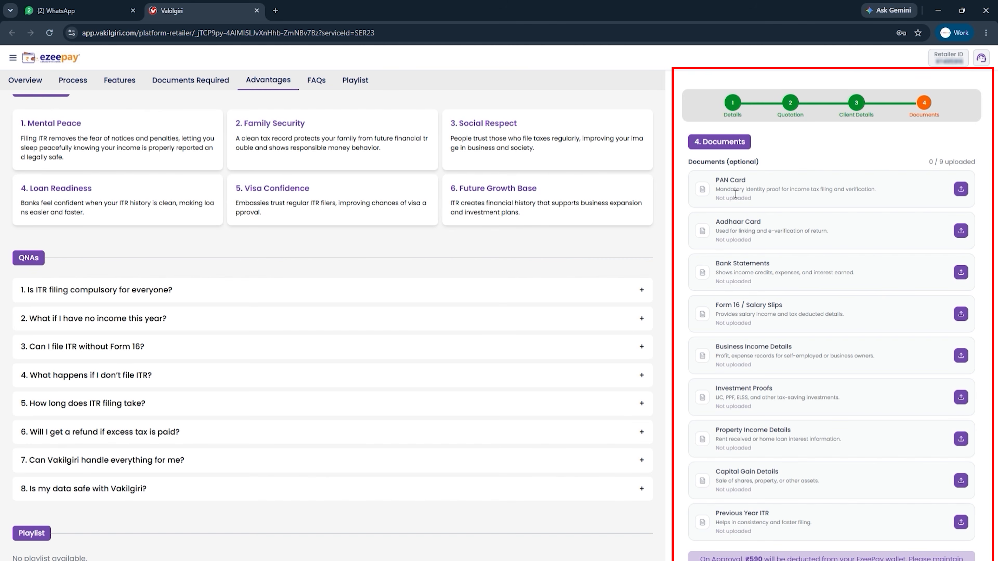
{"action": "scroll", "coordinate": [781, 197], "scroll_direction": "down", "scroll_amount": 5}
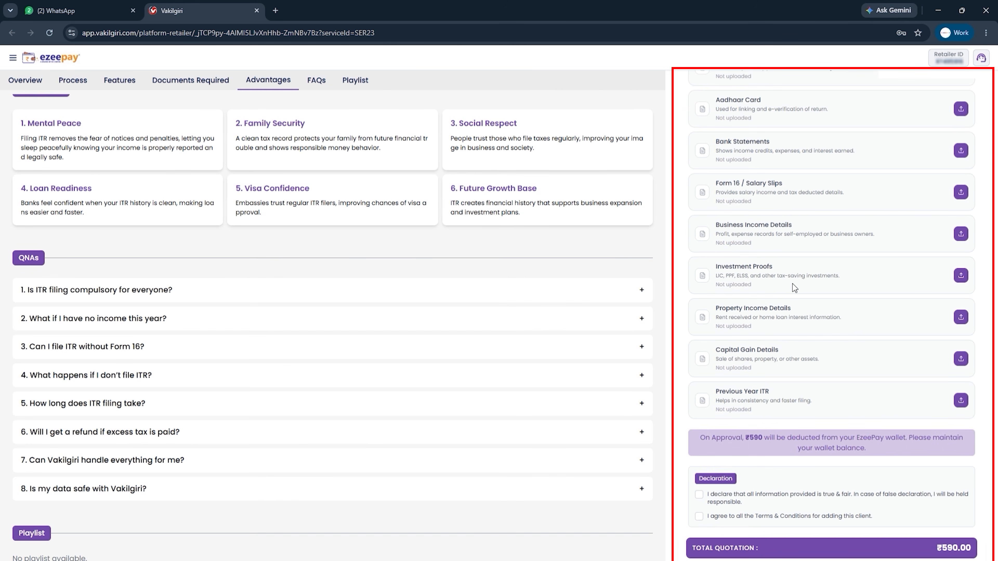
{"action": "scroll", "coordinate": [794, 287], "scroll_direction": "up", "scroll_amount": 5}
{"action": "scroll", "coordinate": [793, 288], "scroll_direction": "up", "scroll_amount": 1}
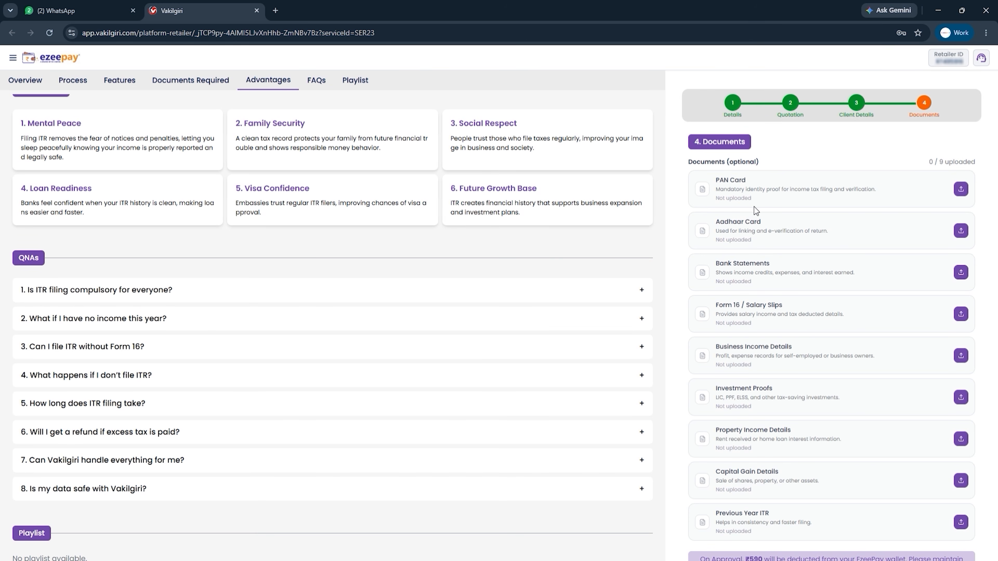
Step: Upload PAN Card, Aadhaar Card, Bank Statements (gvxc.png) and Form 16 files, reaching 4 of 9
{"action": "left_click", "coordinate": [952, 192]}
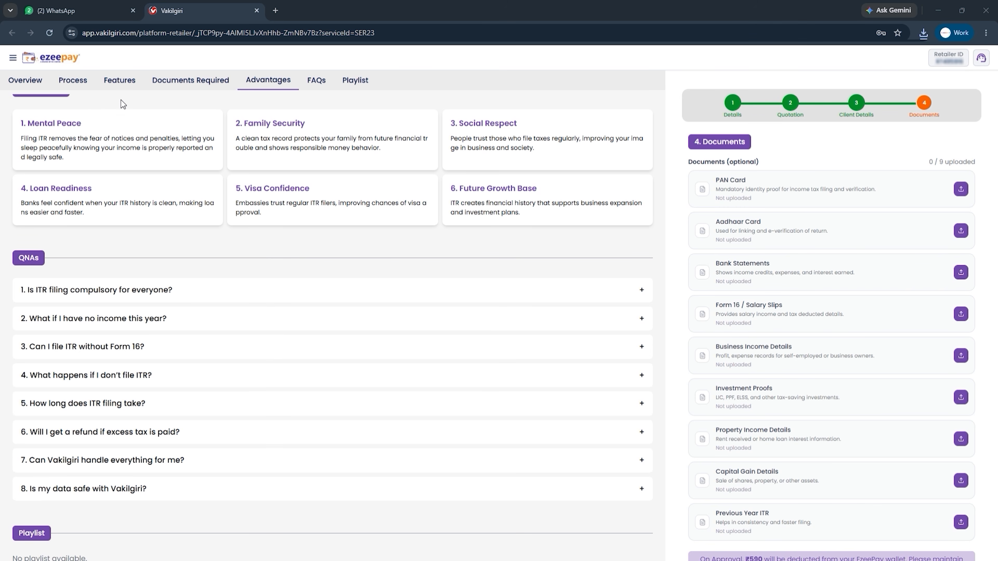
{"action": "double_click", "coordinate": [138, 95]}
{"action": "left_click", "coordinate": [957, 232]}
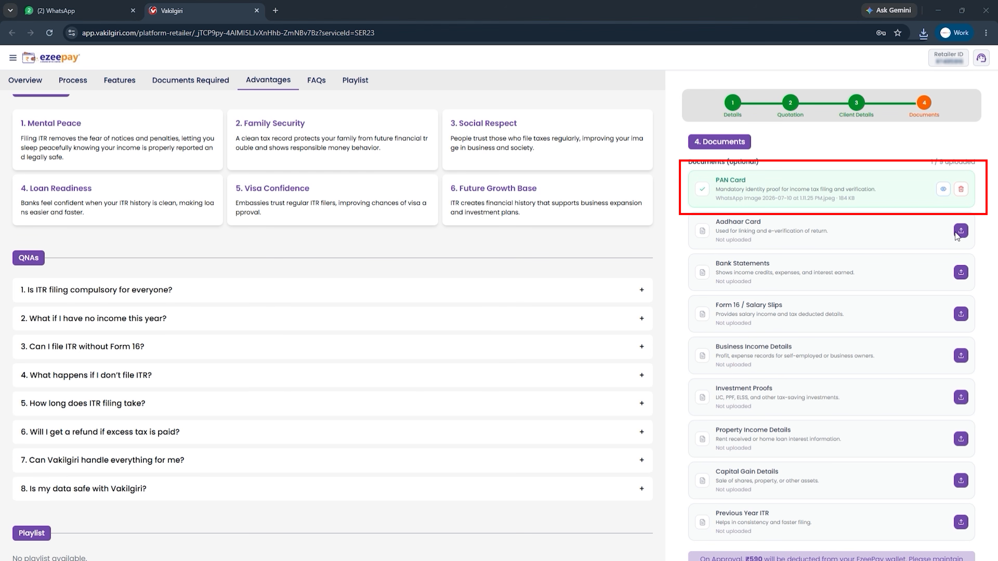
{"action": "double_click", "coordinate": [244, 176]}
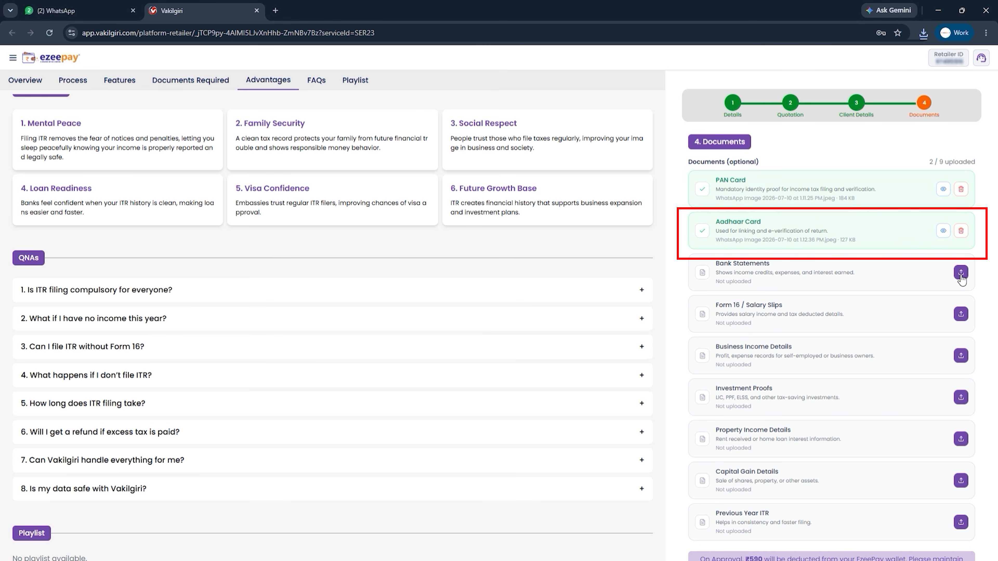
{"action": "double_click", "coordinate": [163, 193]}
{"action": "left_click", "coordinate": [964, 313]}
{"action": "left_click", "coordinate": [264, 112]}
{"action": "left_click", "coordinate": [393, 264]}
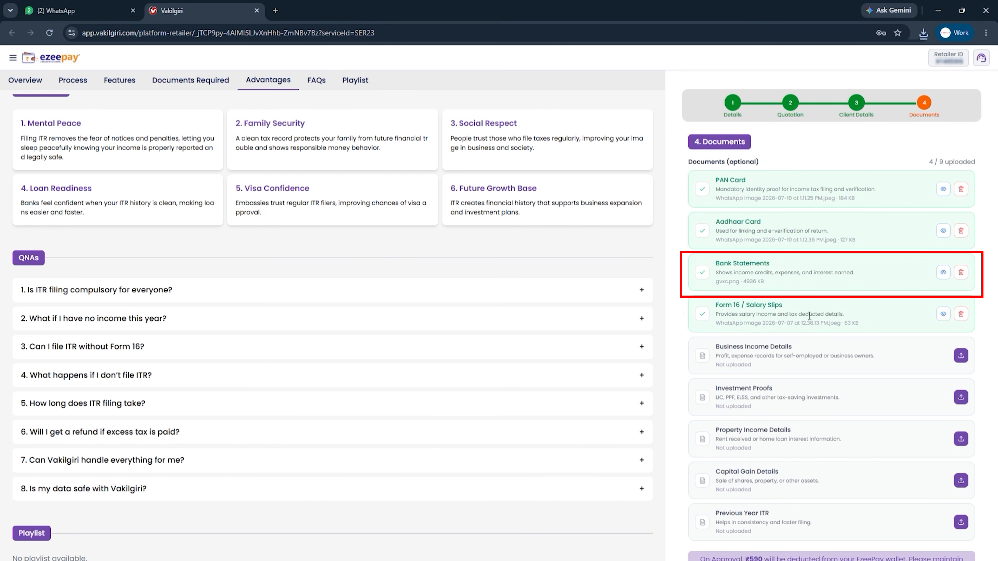
{"action": "scroll", "coordinate": [783, 358], "scroll_direction": "down", "scroll_amount": 1}
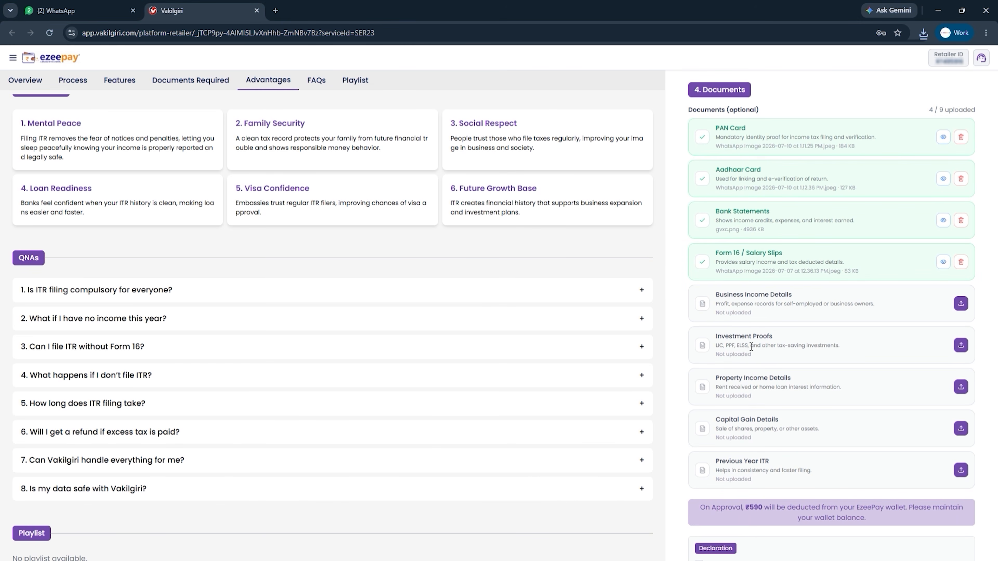
{"action": "scroll", "coordinate": [772, 425], "scroll_direction": "down", "scroll_amount": 1}
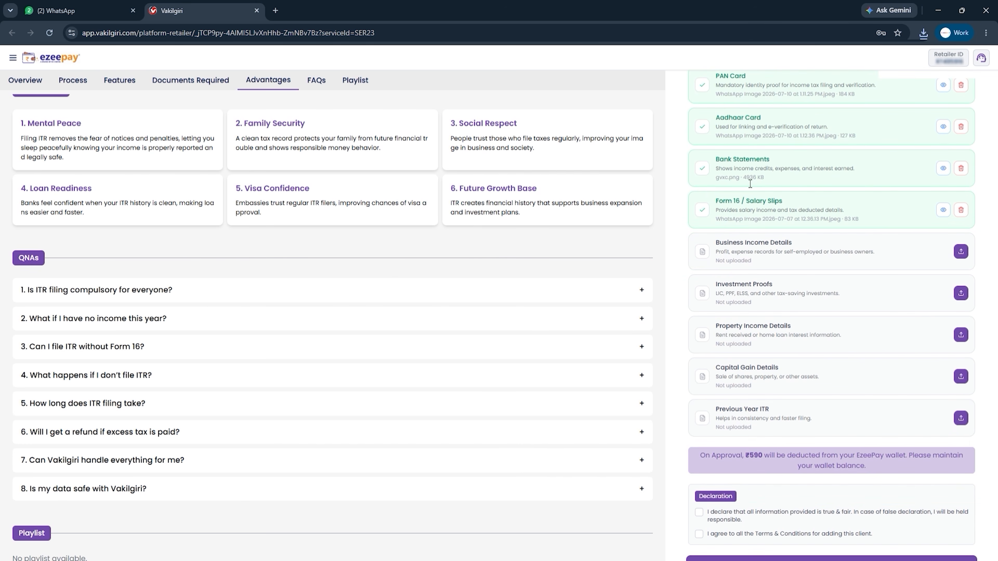
{"action": "scroll", "coordinate": [775, 317], "scroll_direction": "down", "scroll_amount": 1}
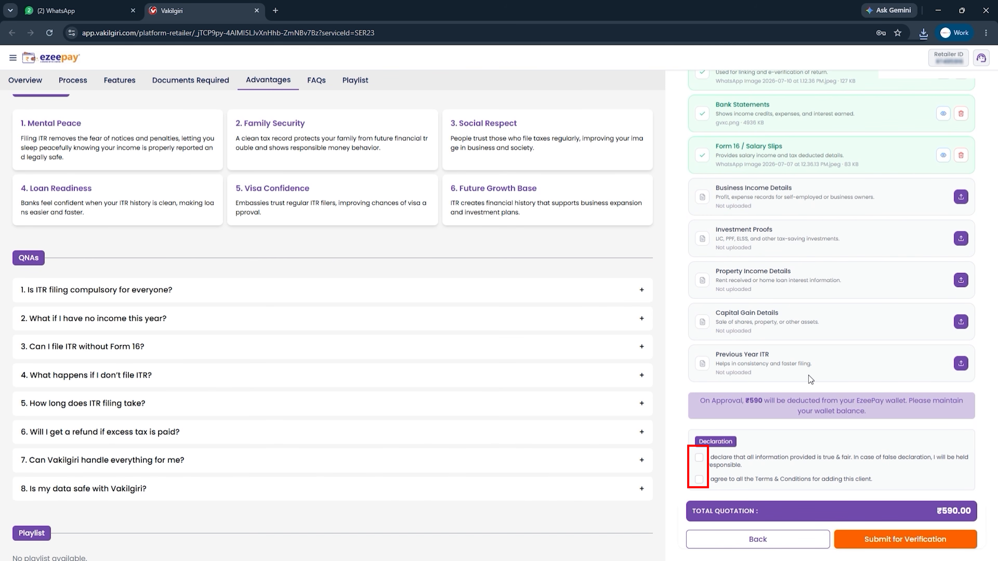
Step: Accept the true-and-fair information declaration and the Terms & Conditions, then submit the ₹590.00 ITR order for verification
{"action": "left_click", "coordinate": [701, 459]}
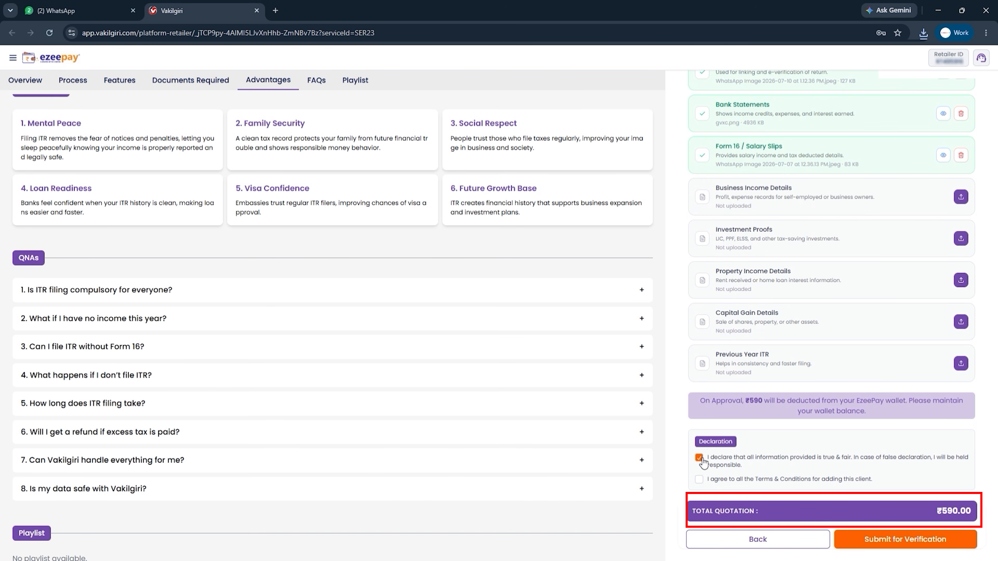
{"action": "left_click", "coordinate": [700, 480]}
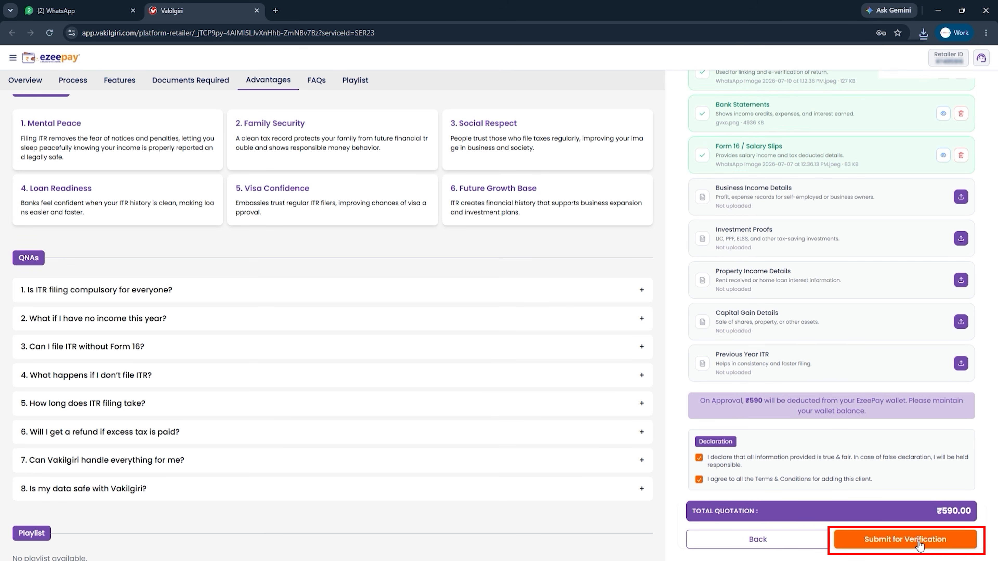
{"action": "left_click", "coordinate": [918, 542]}
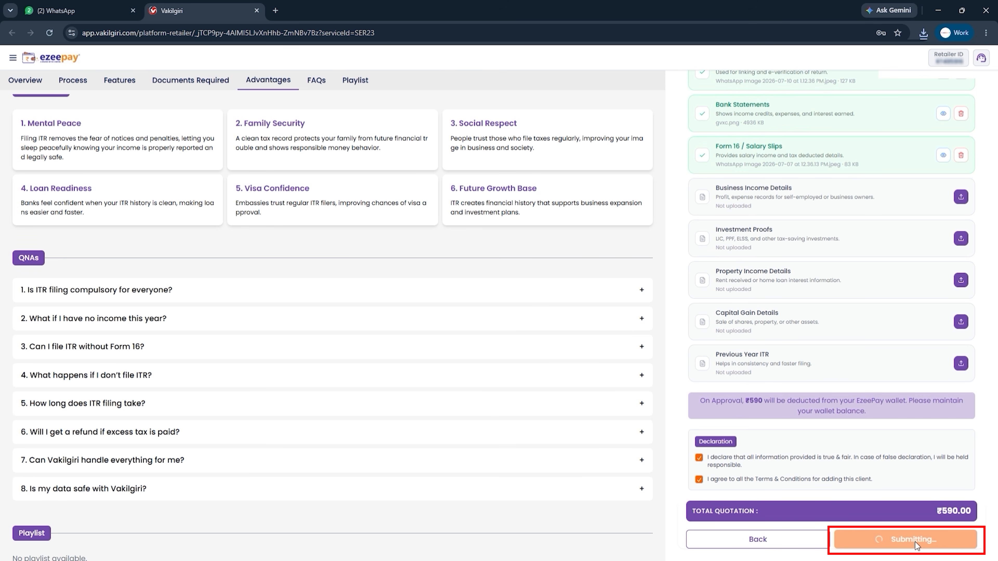